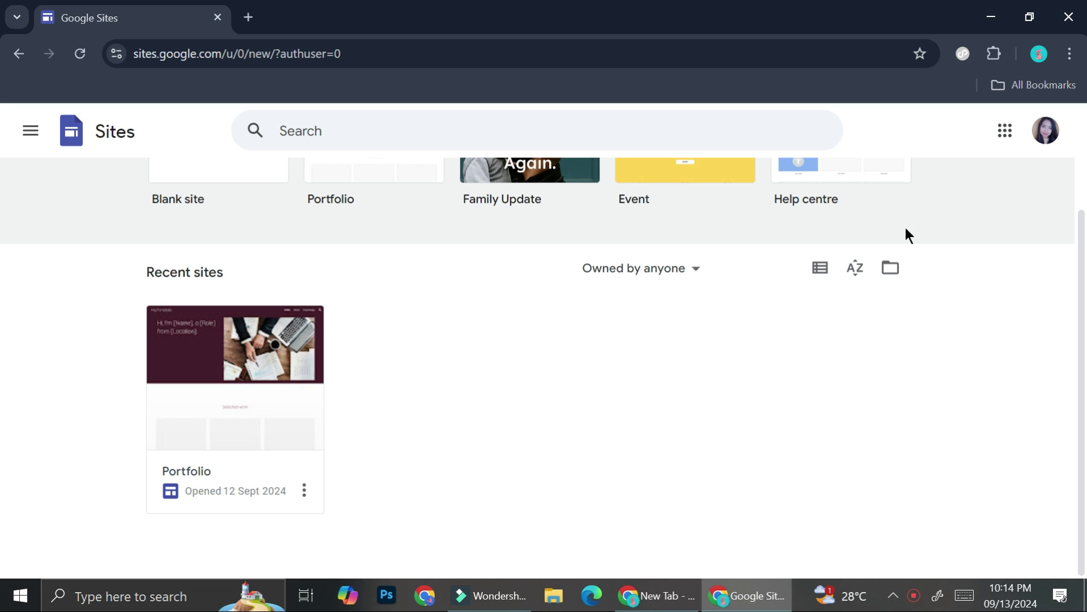
Browse the full template gallery, then create a new Blank site.
scroll(592, 381, up, 3)
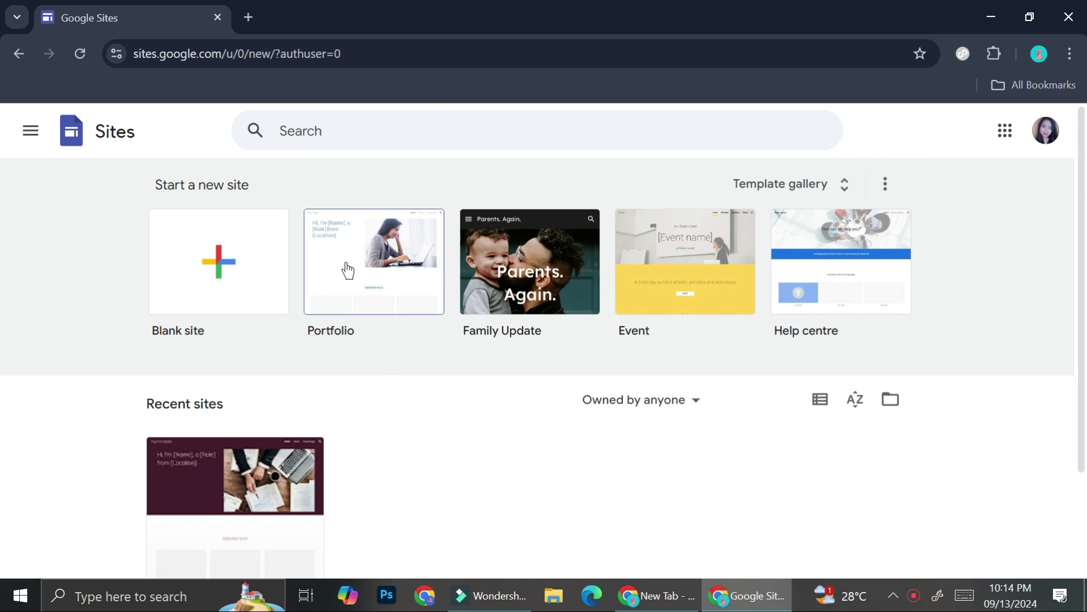
click(847, 185)
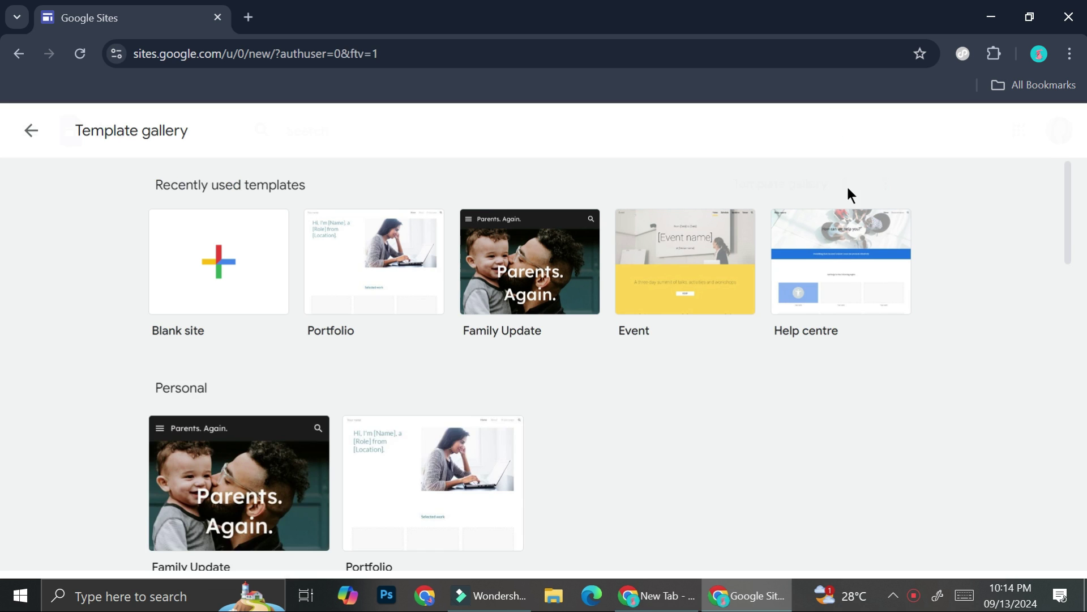
scroll(555, 365, down, 3)
scroll(555, 365, down, 7)
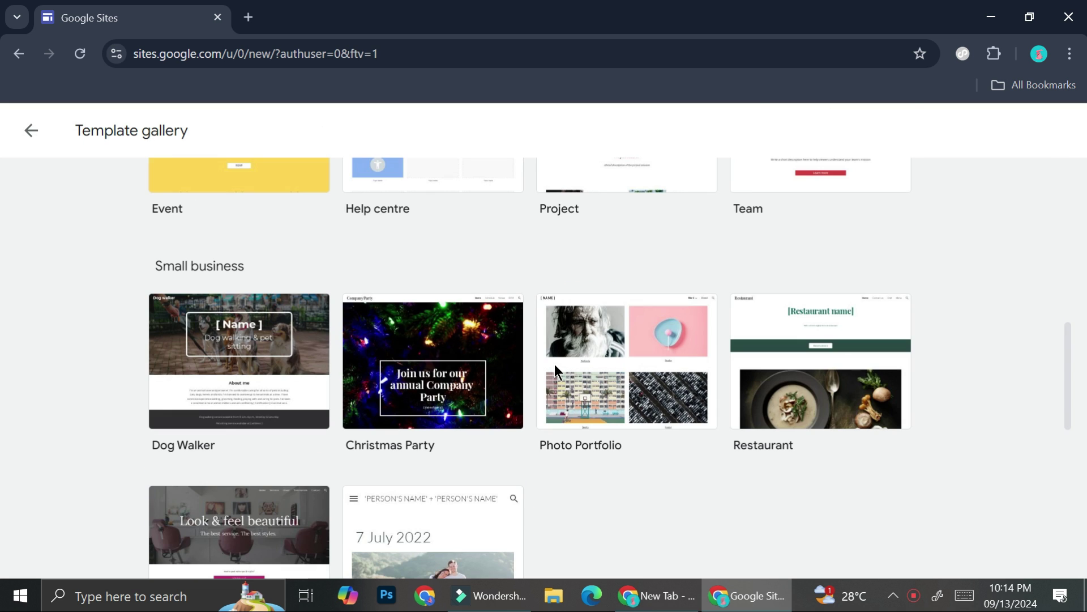
scroll(555, 367, down, 1)
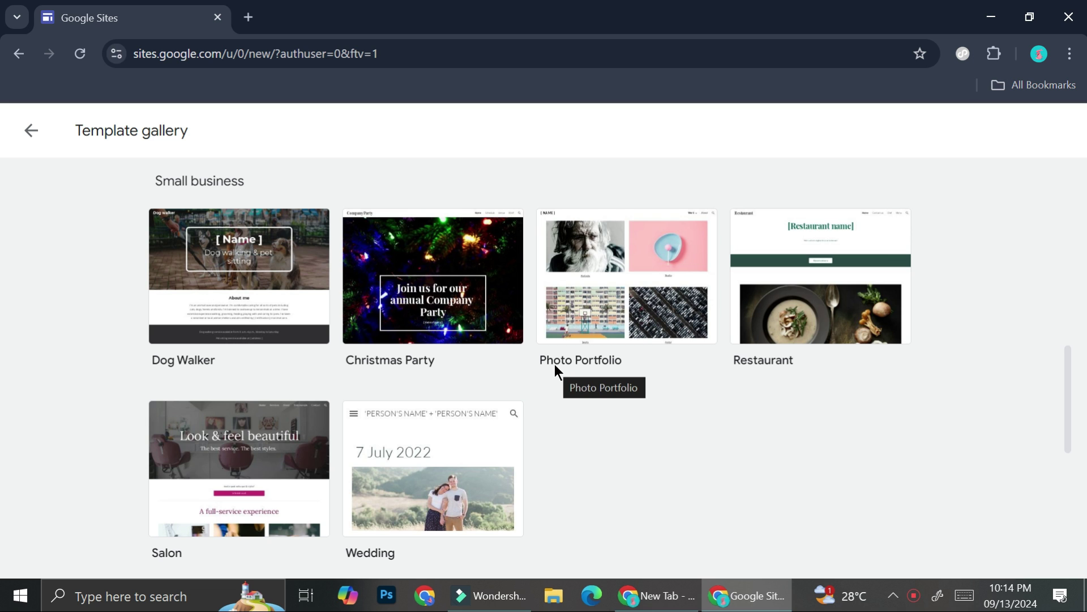
scroll(555, 365, up, 3)
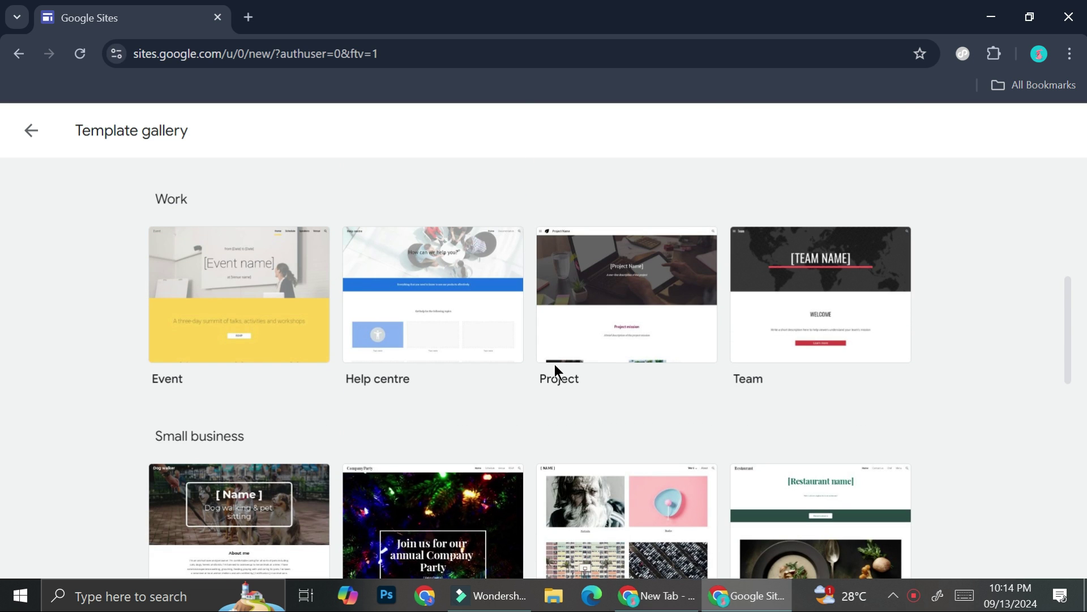
scroll(555, 365, up, 2)
scroll(555, 365, up, 2)
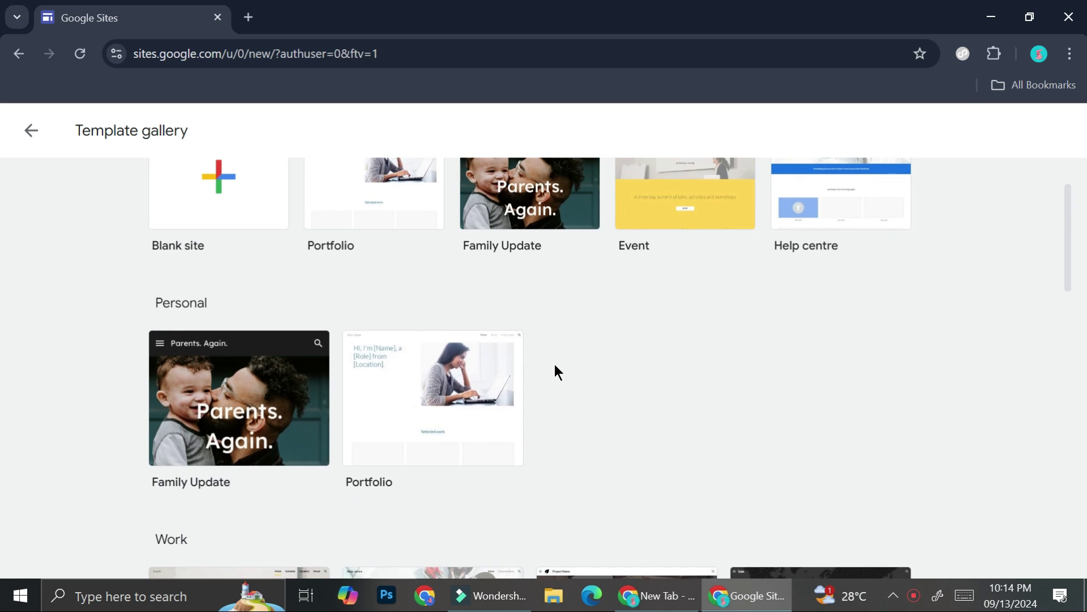
scroll(555, 365, up, 1)
click(210, 293)
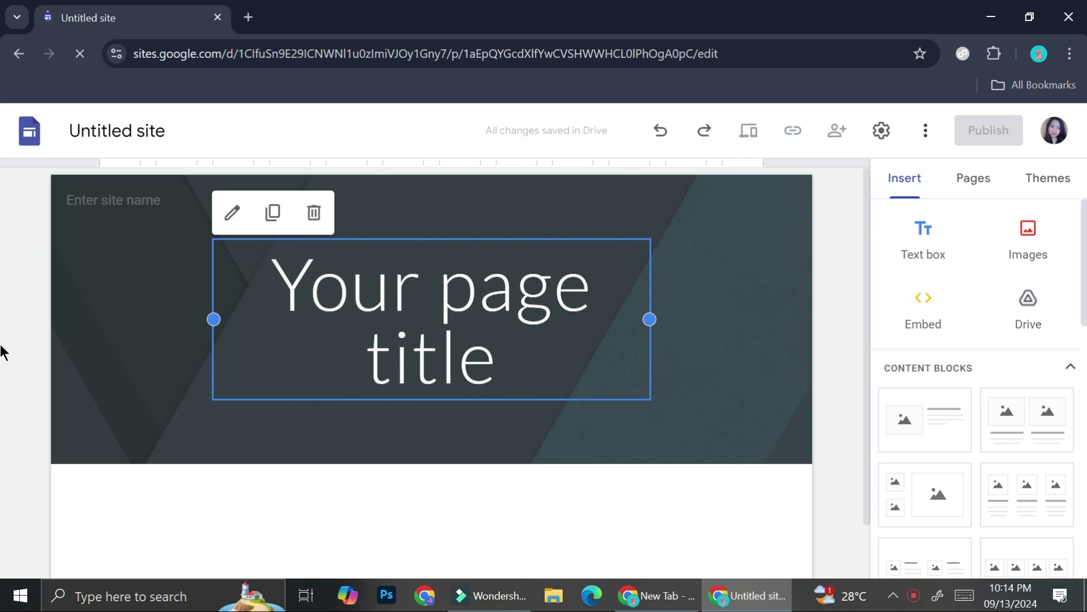
Name the site 'Mental Health Diary'.
click(148, 198)
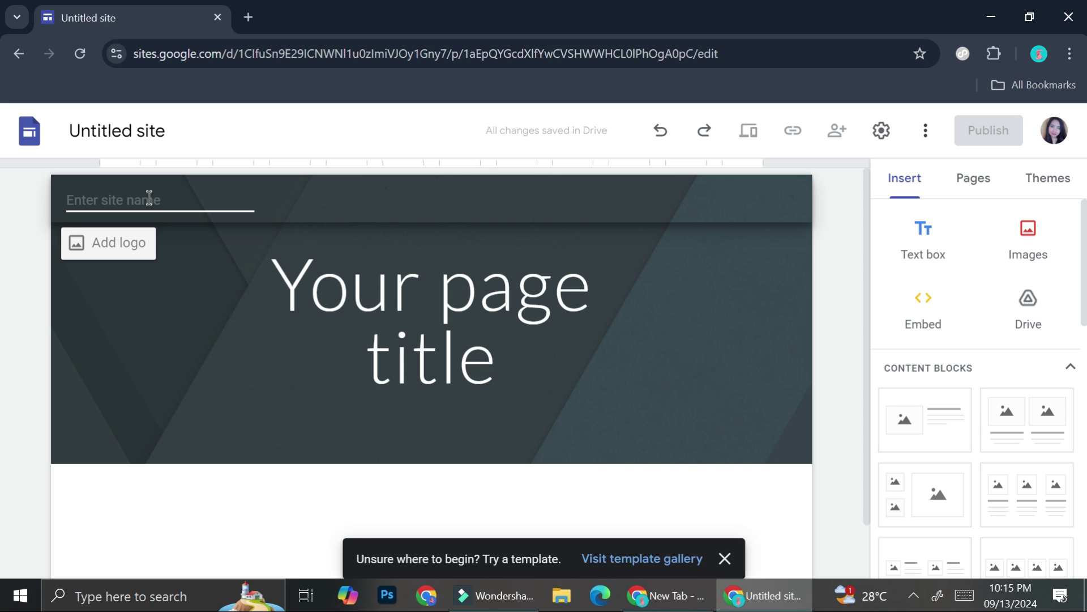
text(Ment)
text(al Health d)
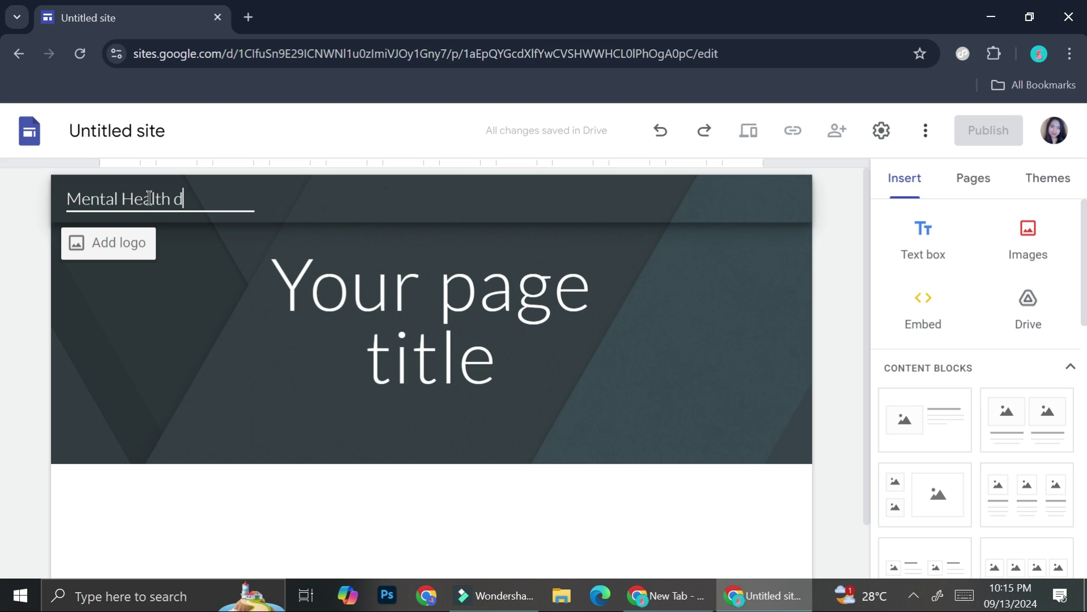
text(Di)
text(ary)
mouse_move(267, 298)
click(303, 301)
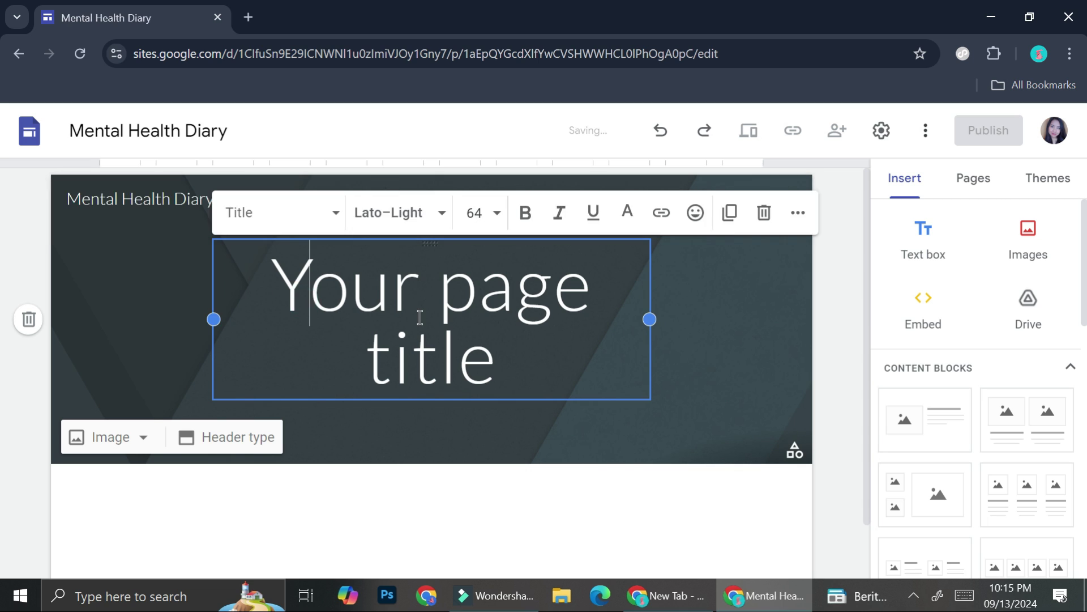
Delete the 'Your page title' placeholder text, leaving the header title empty.
click(534, 361)
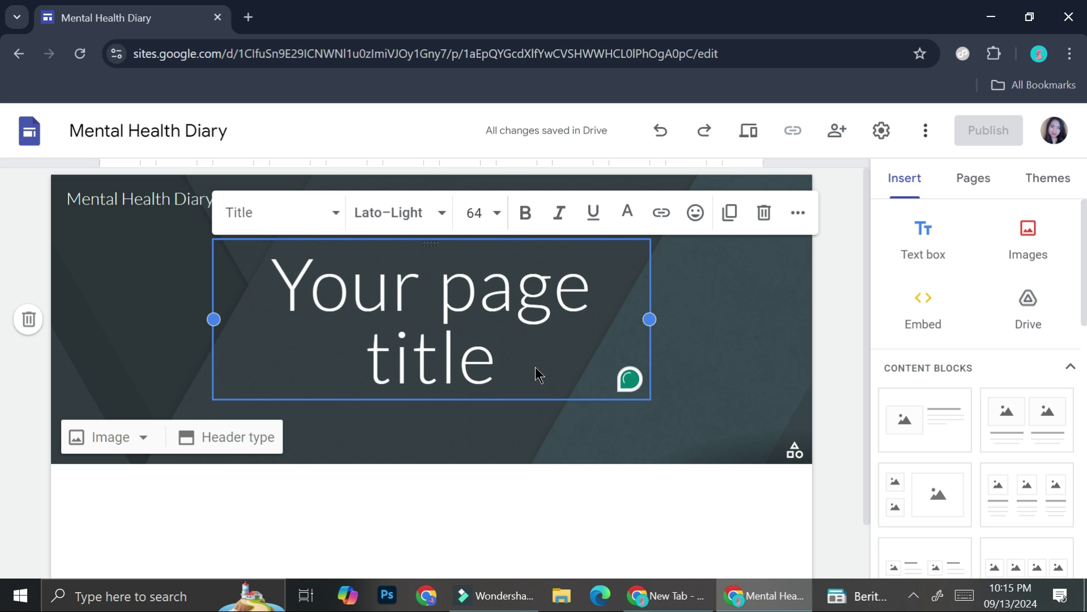
drag(544, 380, 263, 316)
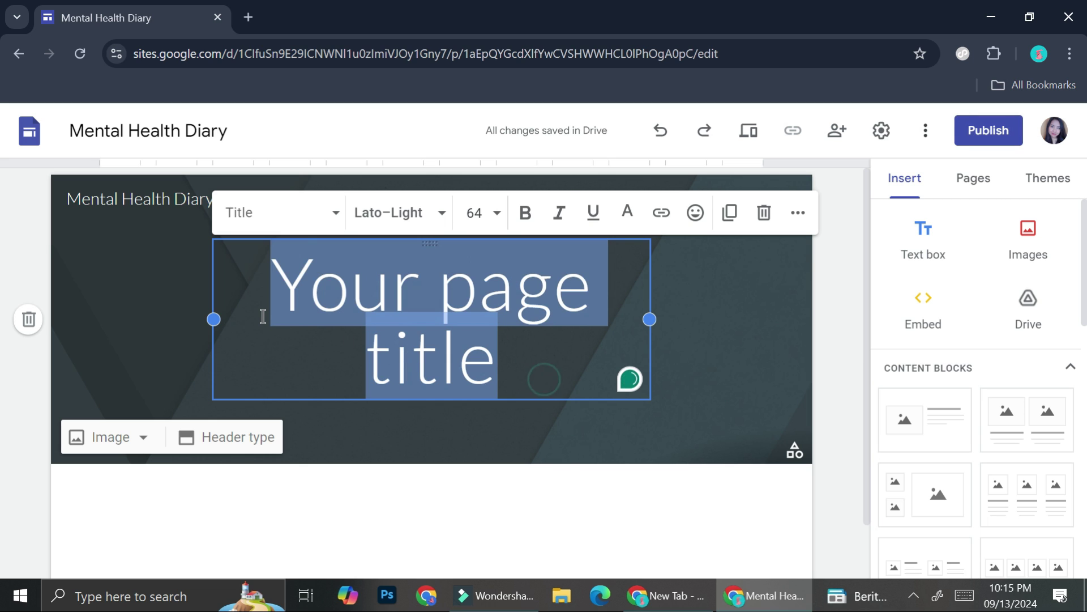
key(BackSpace)
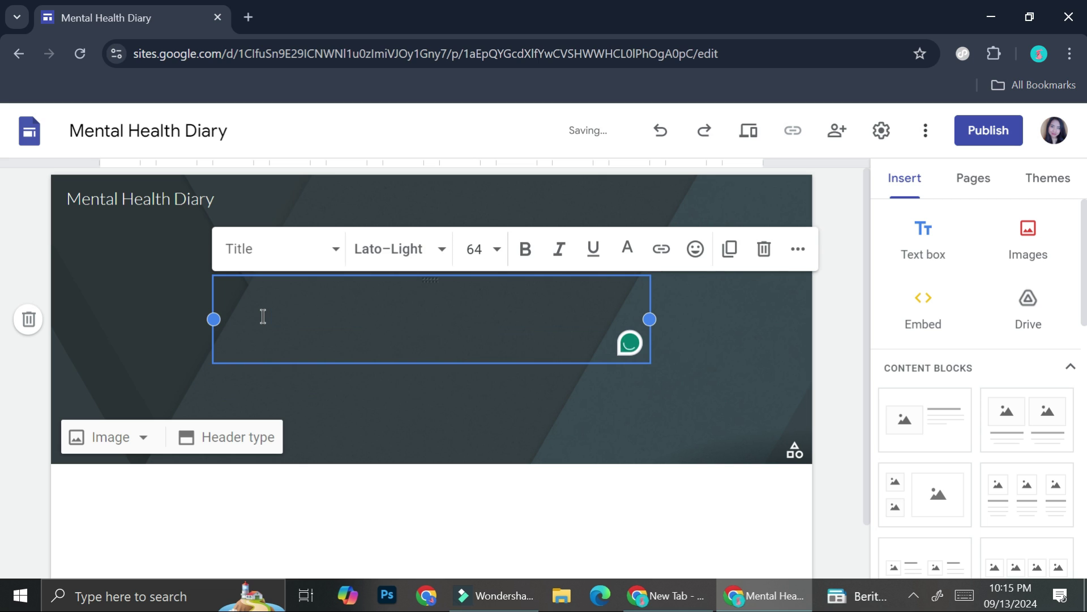
click(757, 362)
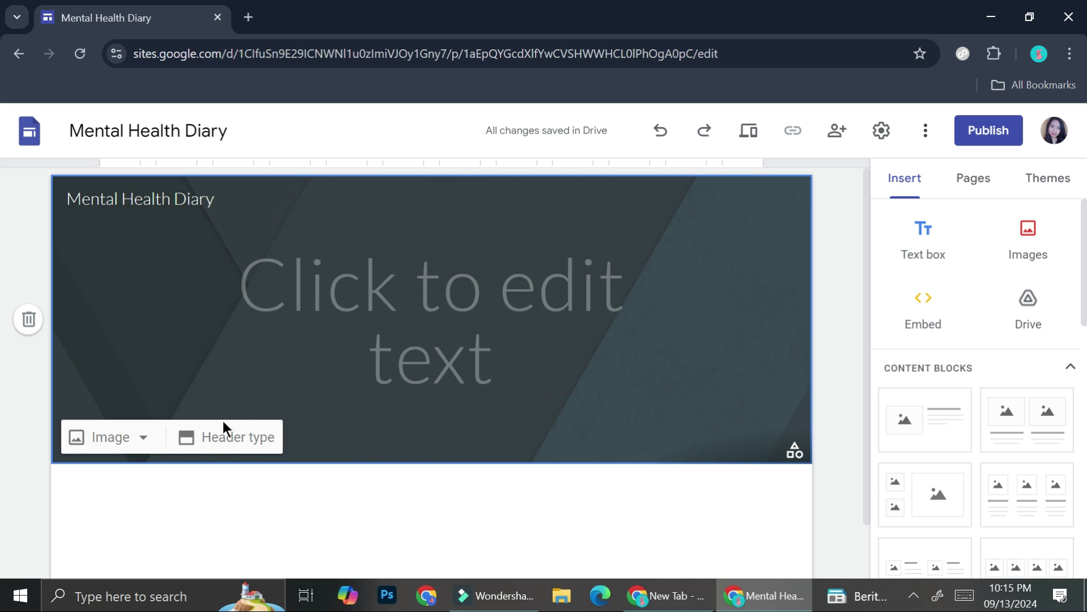
Set a calm beach-shore stock photo as the header background image.
click(124, 447)
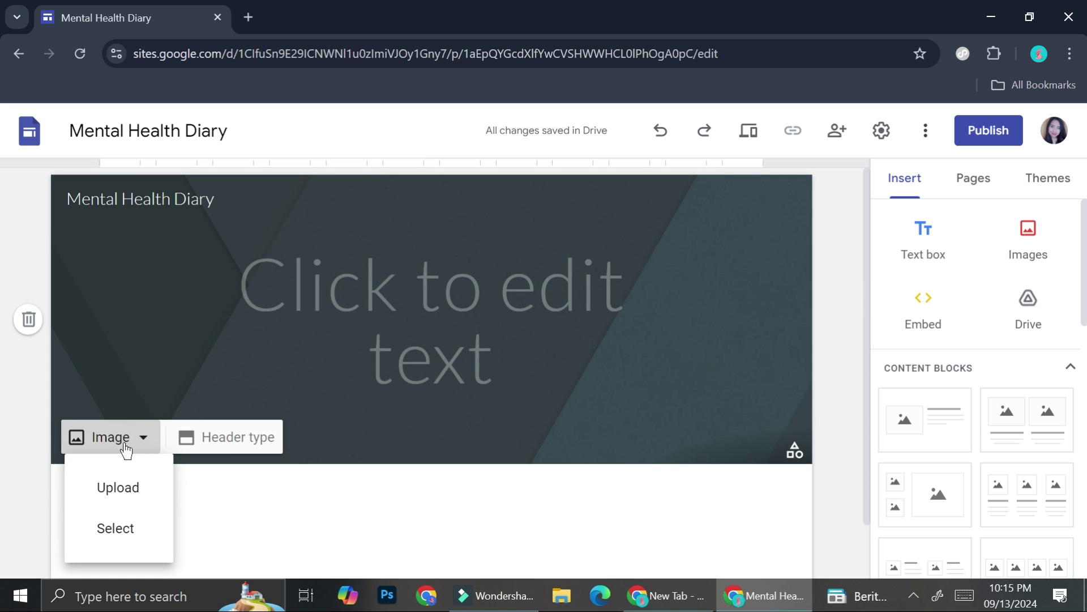
click(107, 530)
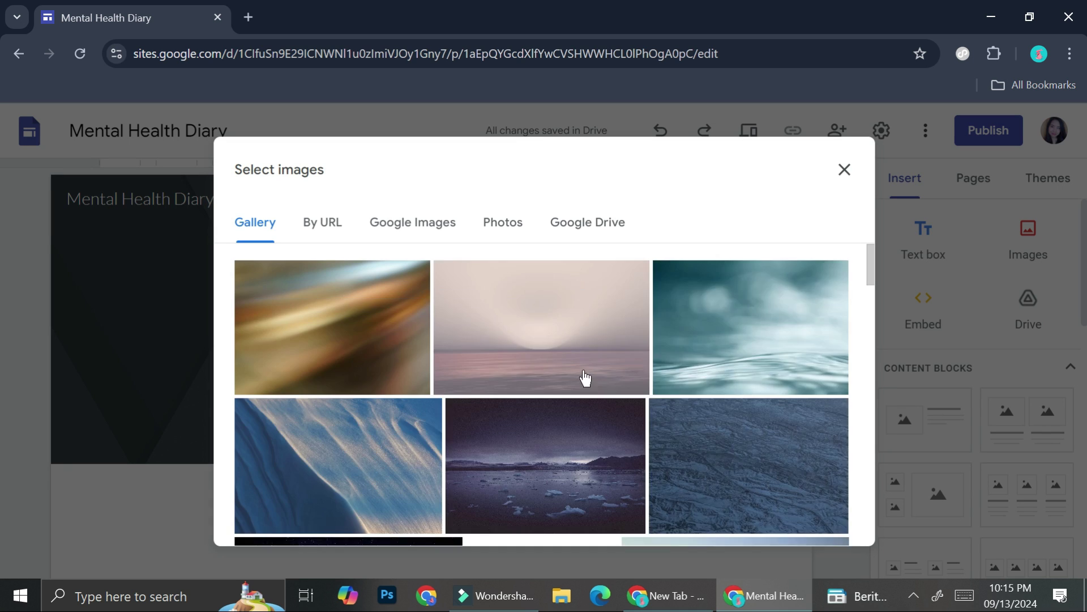
scroll(569, 366, down, 5)
scroll(569, 365, down, 4)
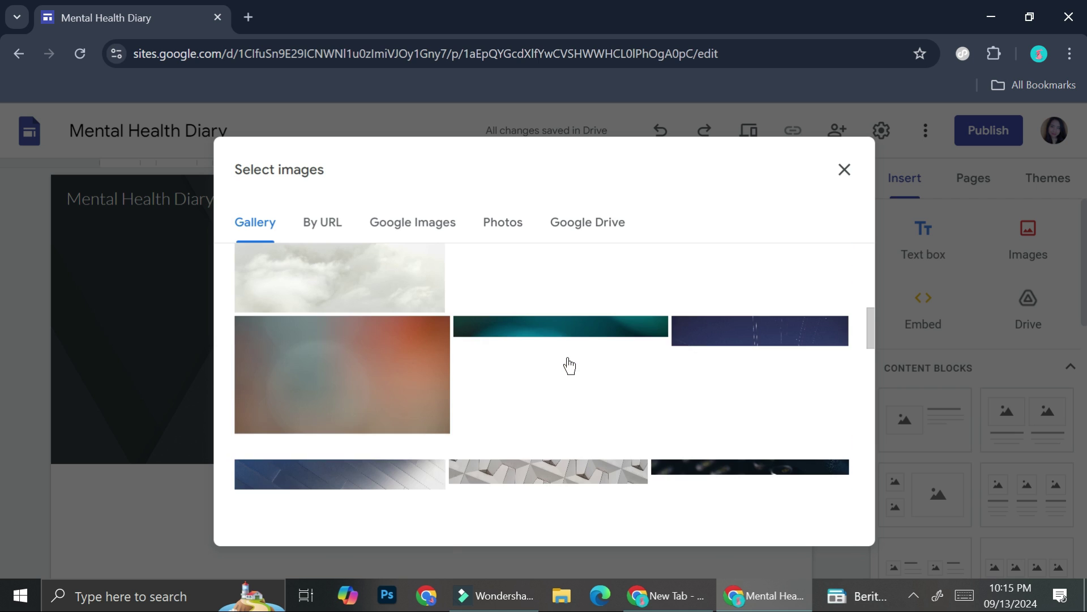
scroll(569, 366, up, 4)
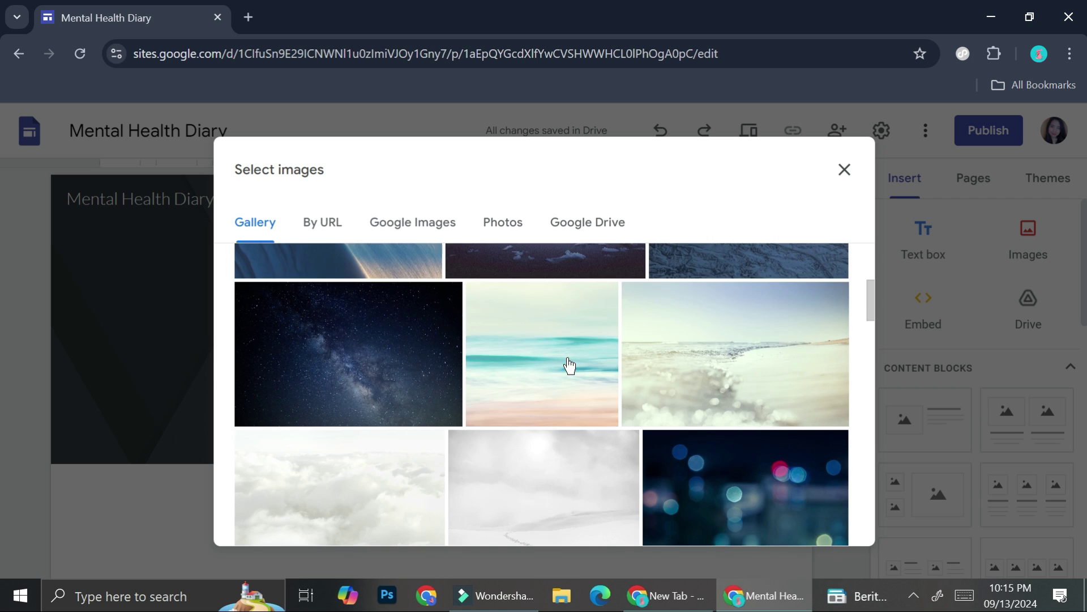
scroll(569, 365, up, 1)
scroll(569, 365, up, 2)
scroll(569, 365, up, 2)
scroll(589, 380, down, 3)
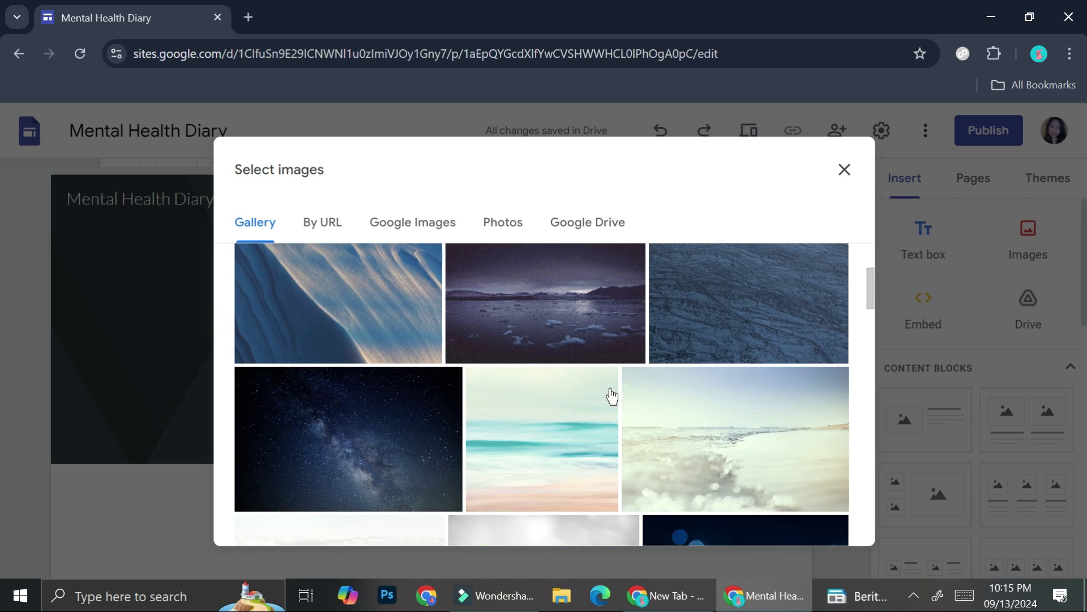
click(744, 435)
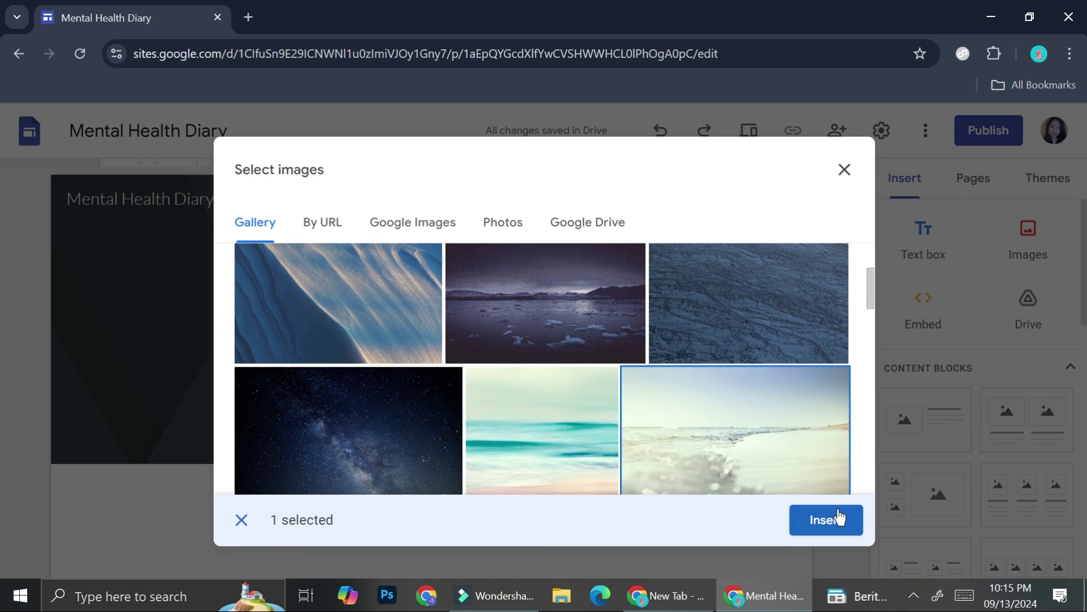
click(836, 515)
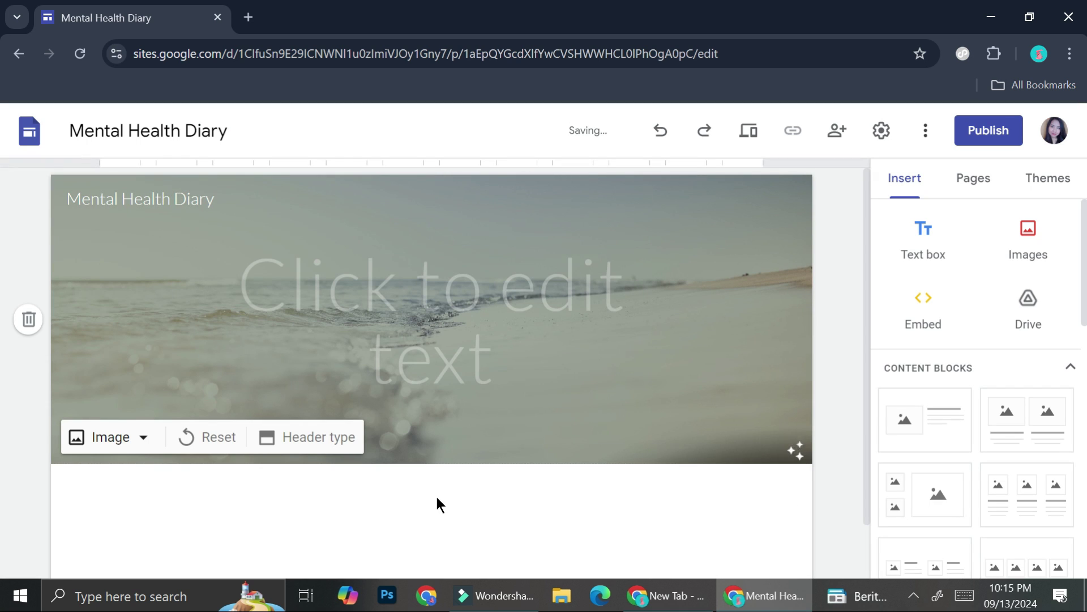
scroll(436, 498, down, 1)
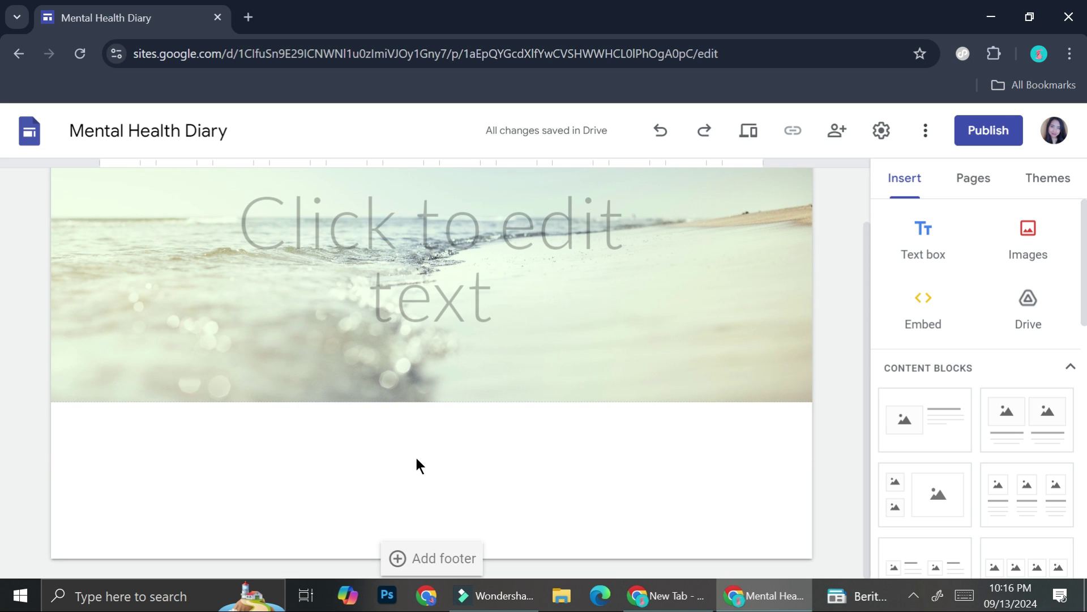
Create a new page named 'Fun Facts About Mental Healt' from the Pages list.
click(976, 180)
mouse_move(979, 521)
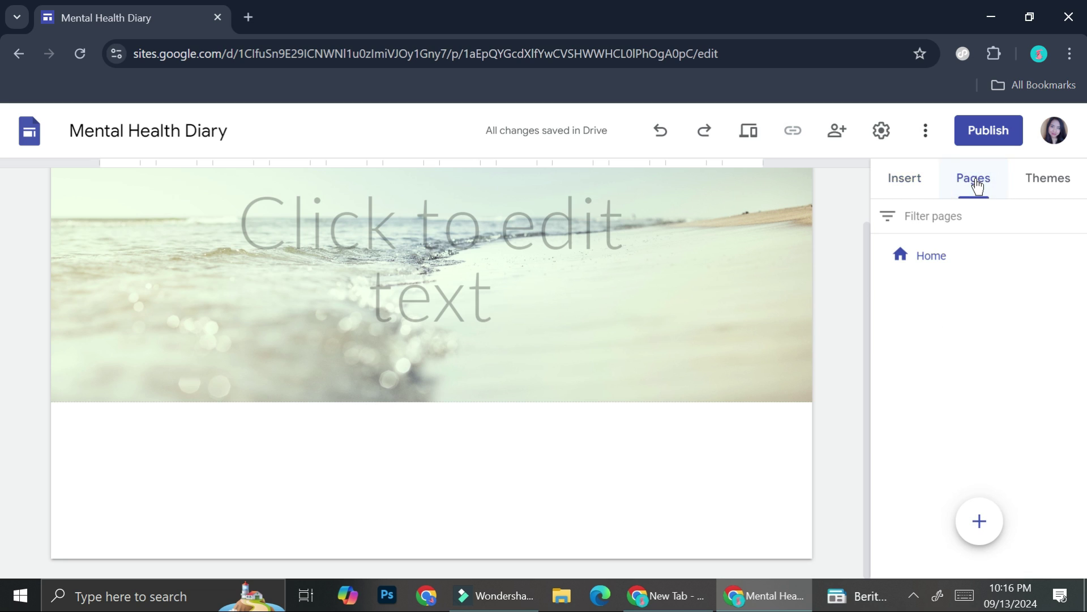
click(971, 522)
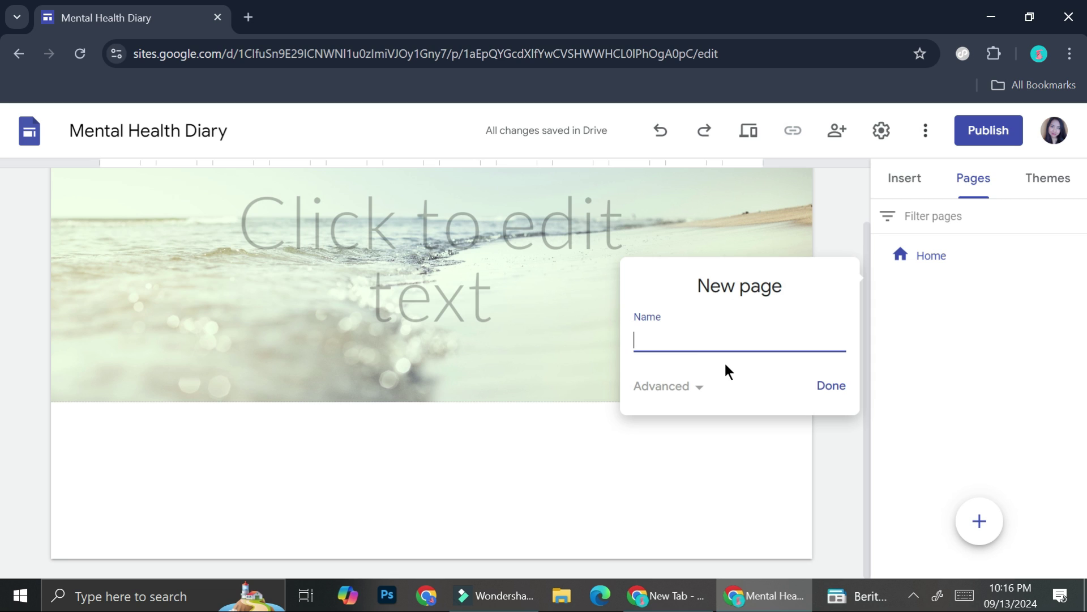
text(Fun Facts About Mental Healt)
click(832, 387)
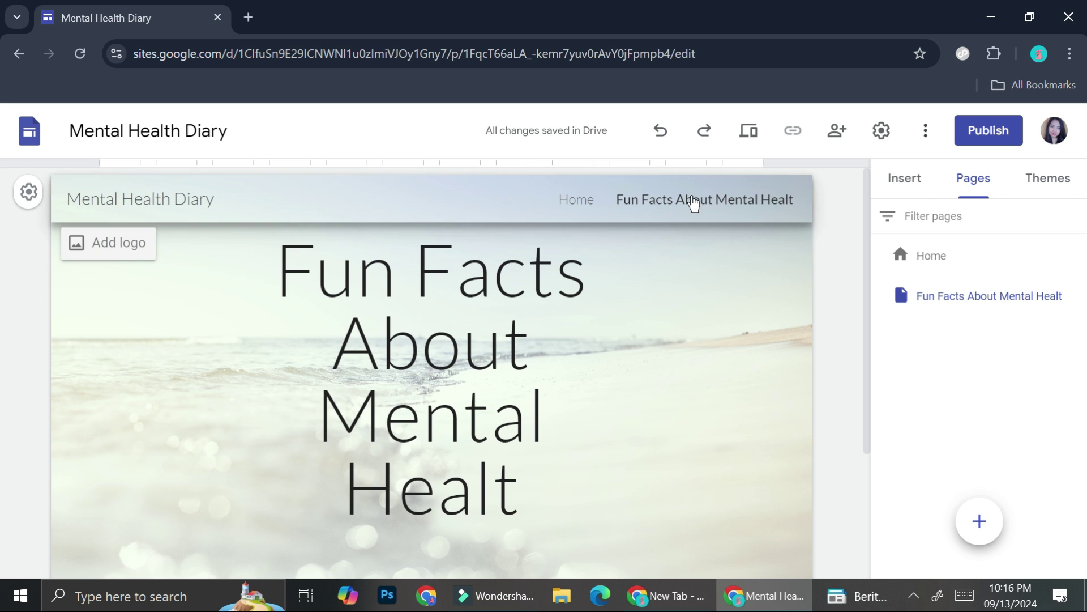
mouse_move(977, 296)
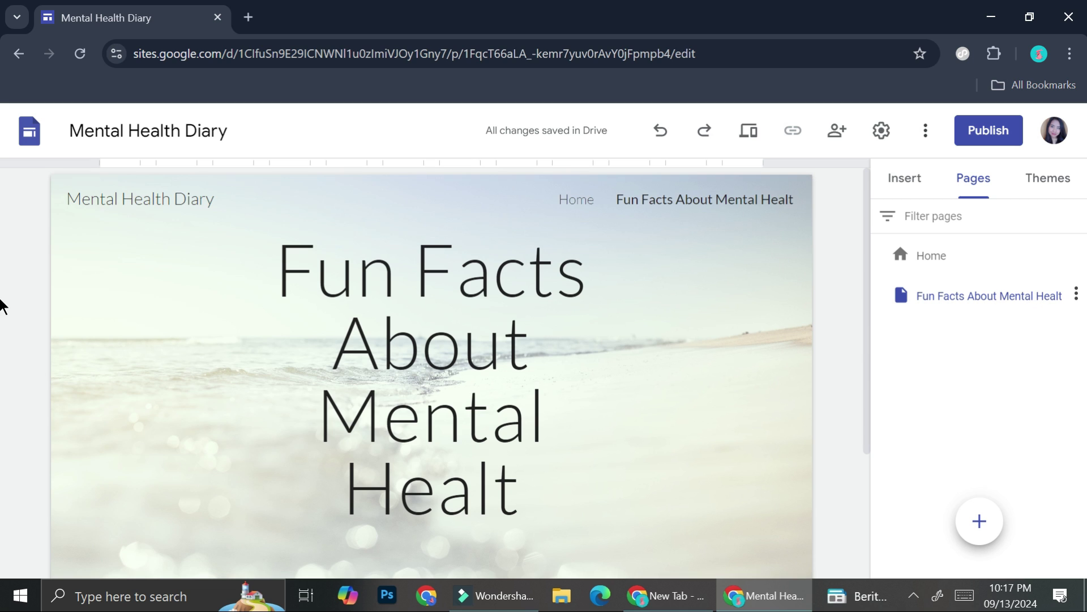
Hide the 'Fun Facts About Mental Healt' page from site navigation.
click(1077, 296)
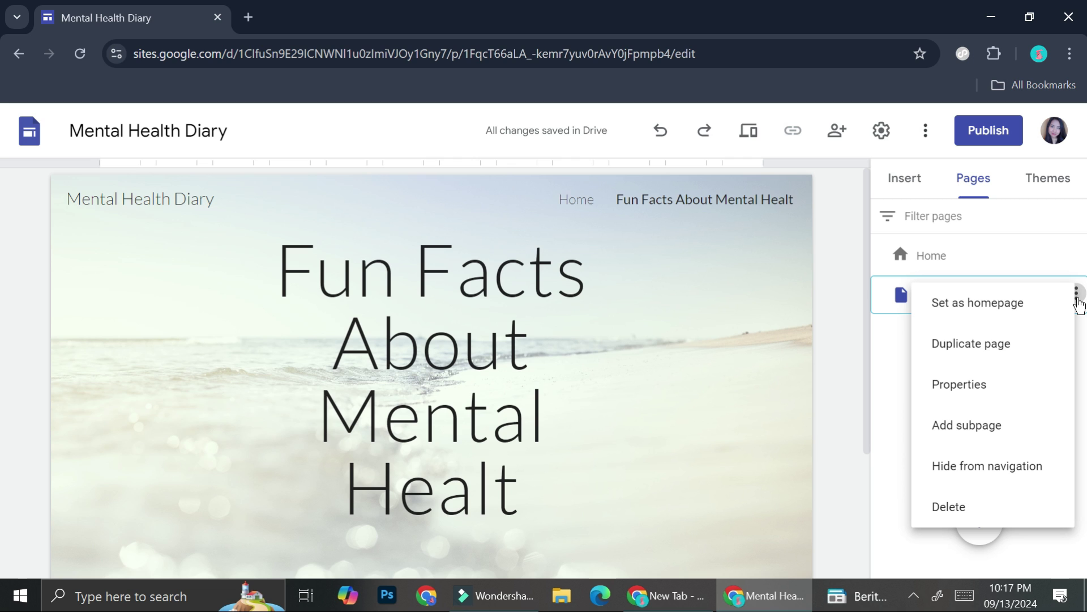
click(970, 476)
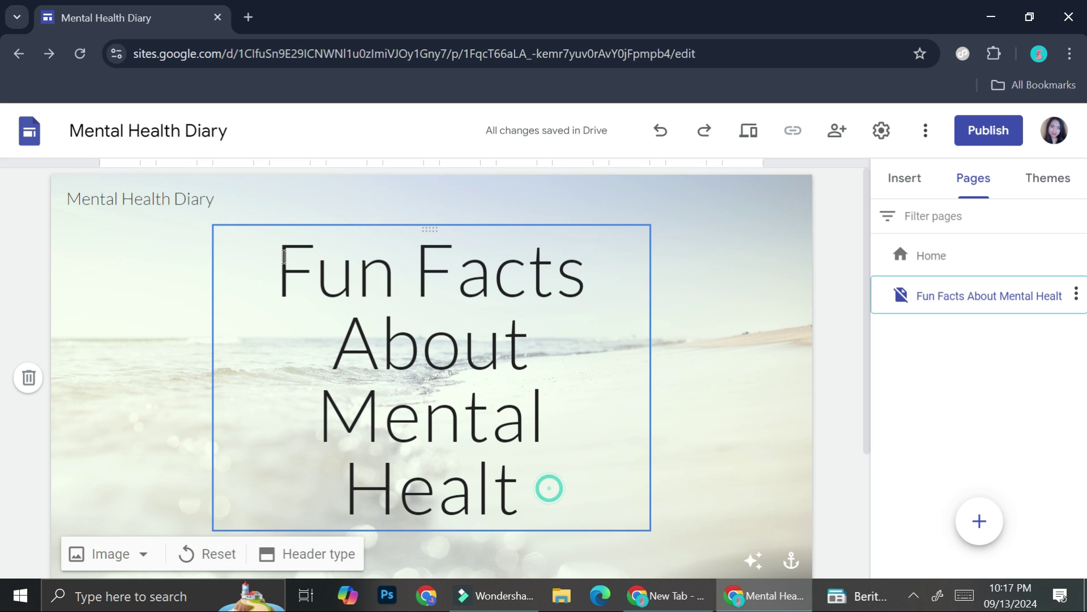
Switch the page title font to Amatic SC and try size 60.
drag(550, 481, 284, 249)
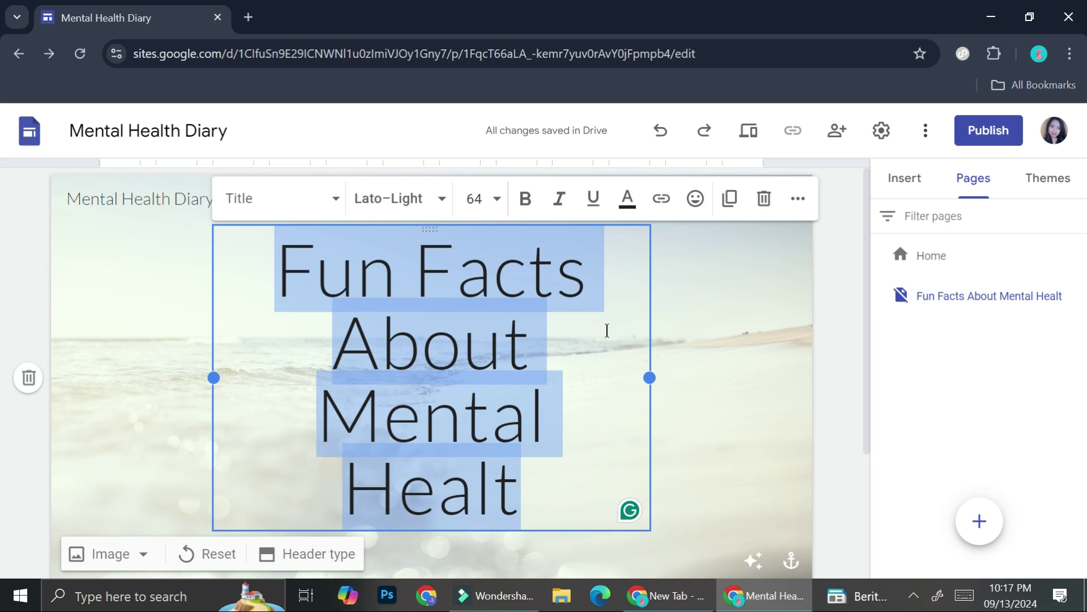
click(437, 198)
click(448, 348)
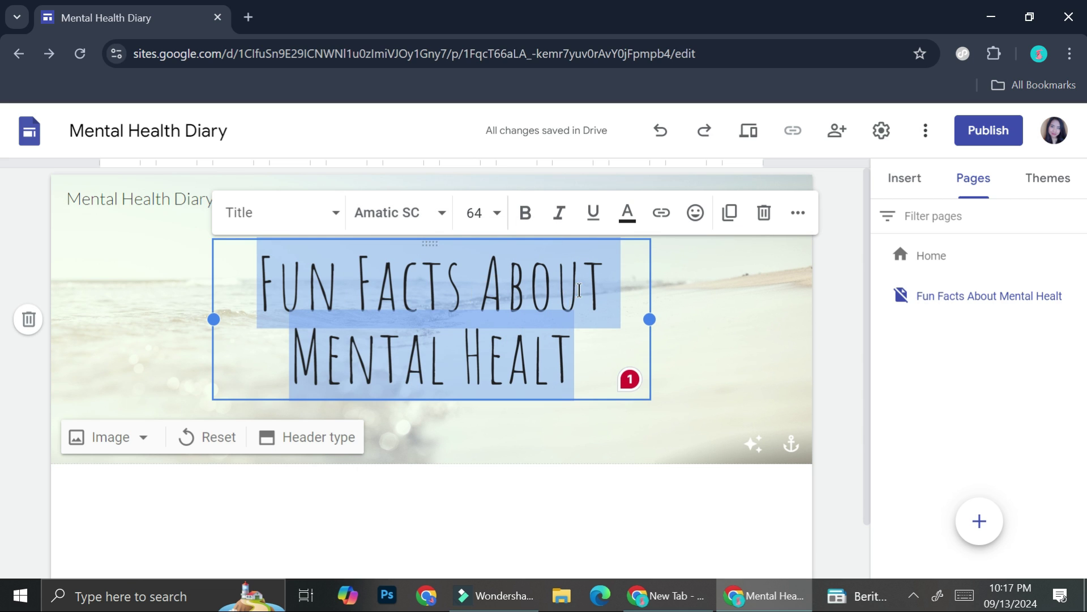
click(494, 214)
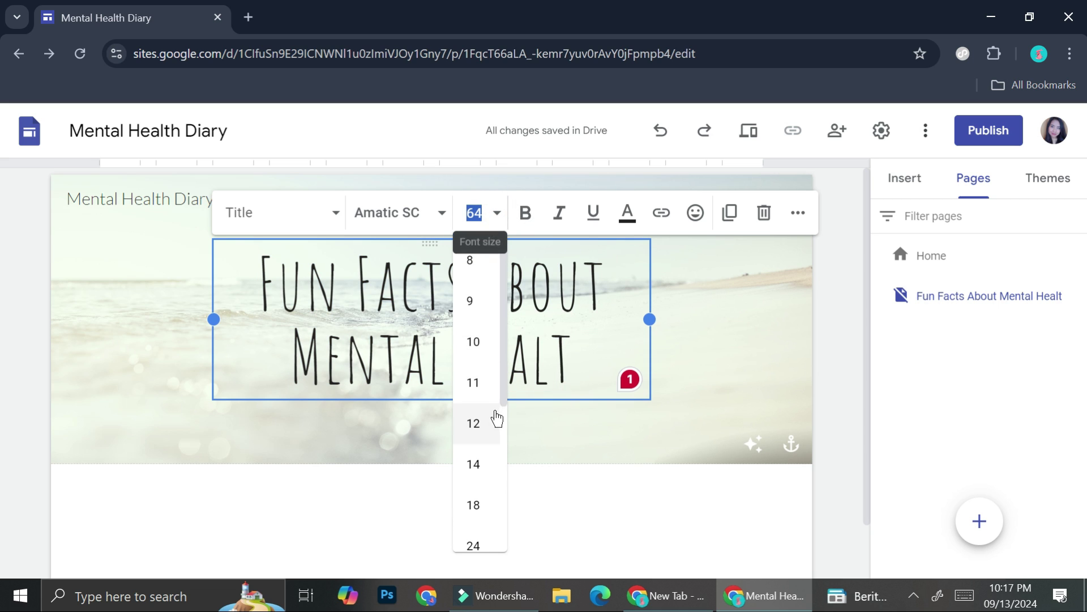
mouse_move(503, 404)
mouse_down()
mouse_move(516, 480)
mouse_move(504, 540)
mouse_up()
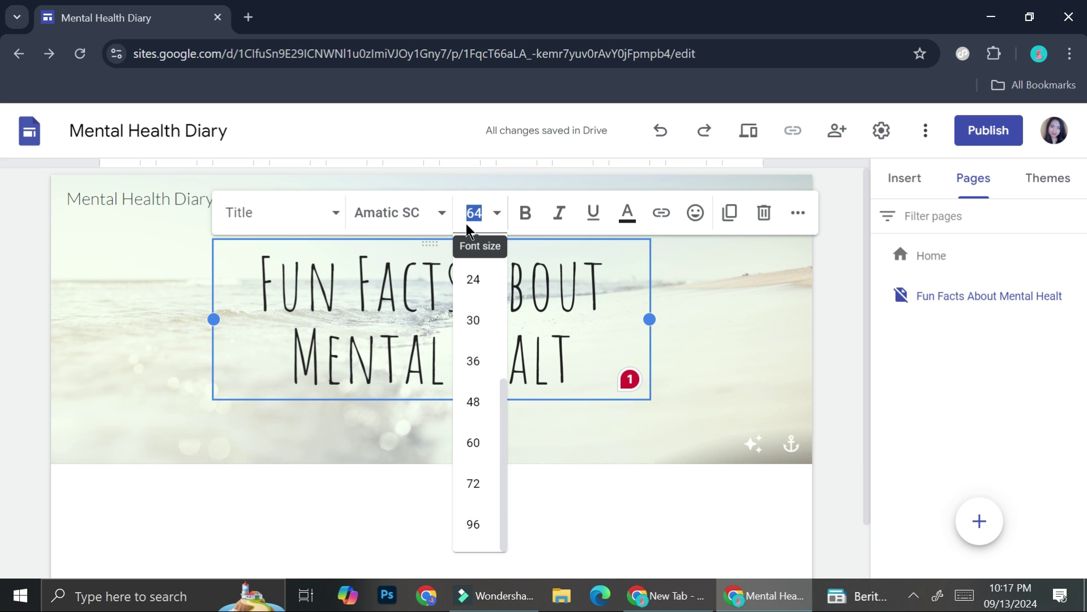
click(474, 439)
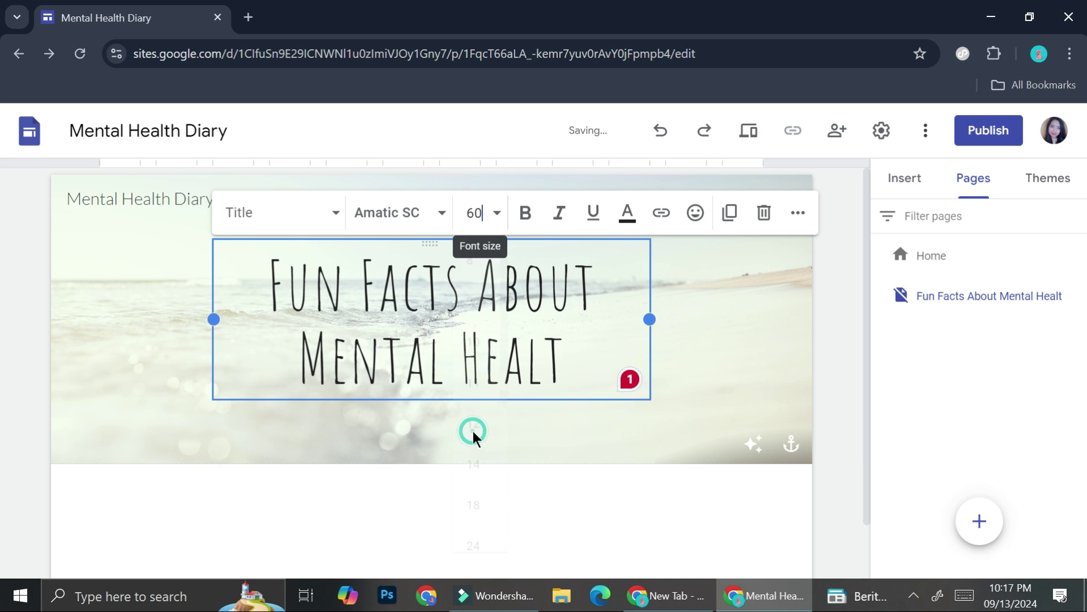
click(497, 213)
Set the title font size to 36 and finish editing the header.
text(36)
key(Return)
click(663, 509)
click(496, 286)
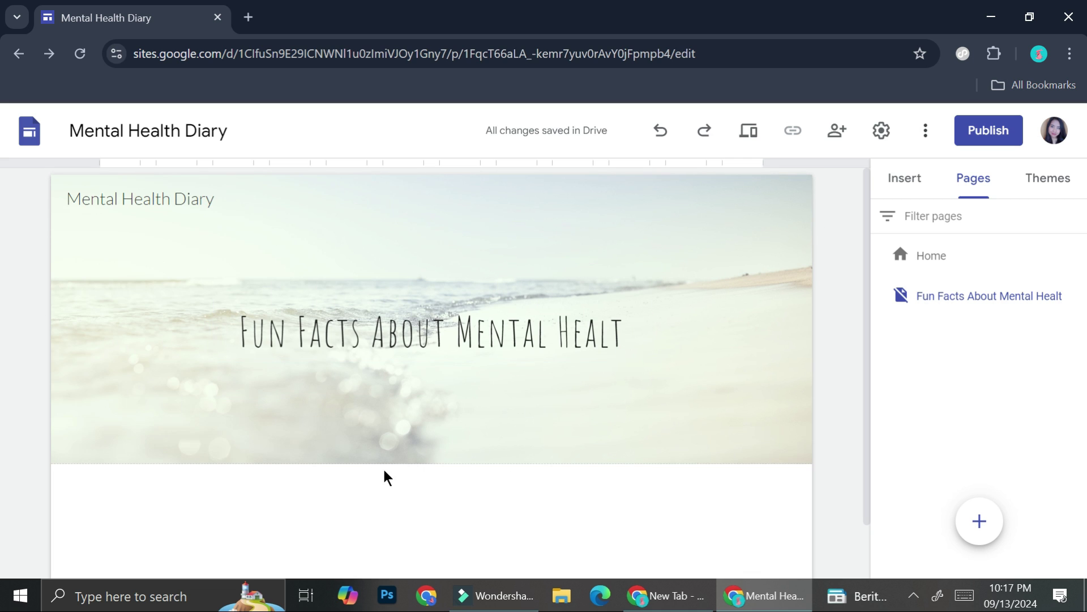
scroll(383, 467, down, 1)
click(424, 460)
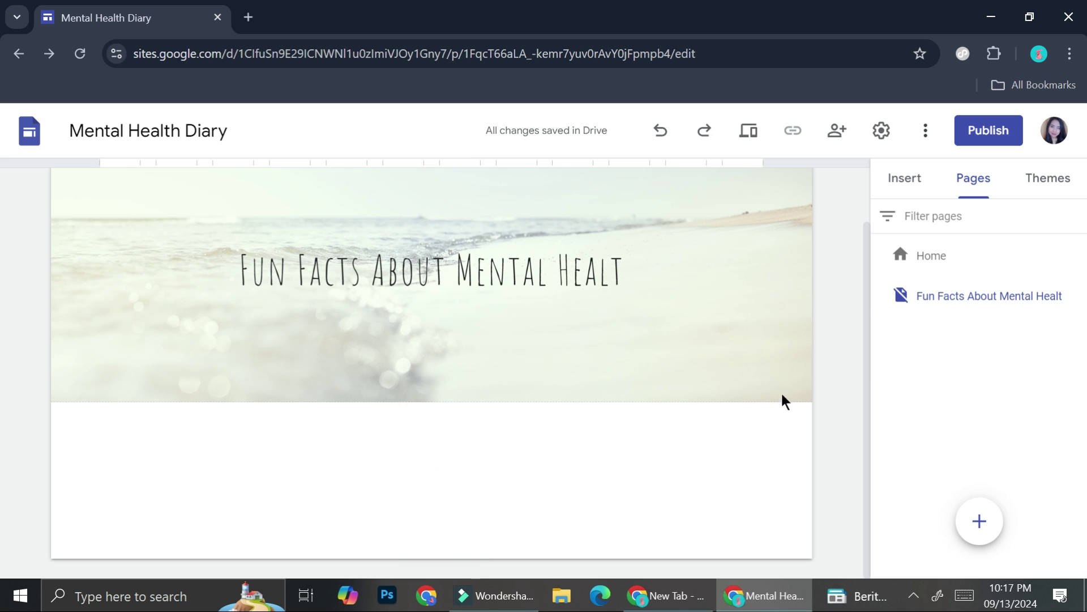
Insert an image-and-text content block below the header.
click(906, 183)
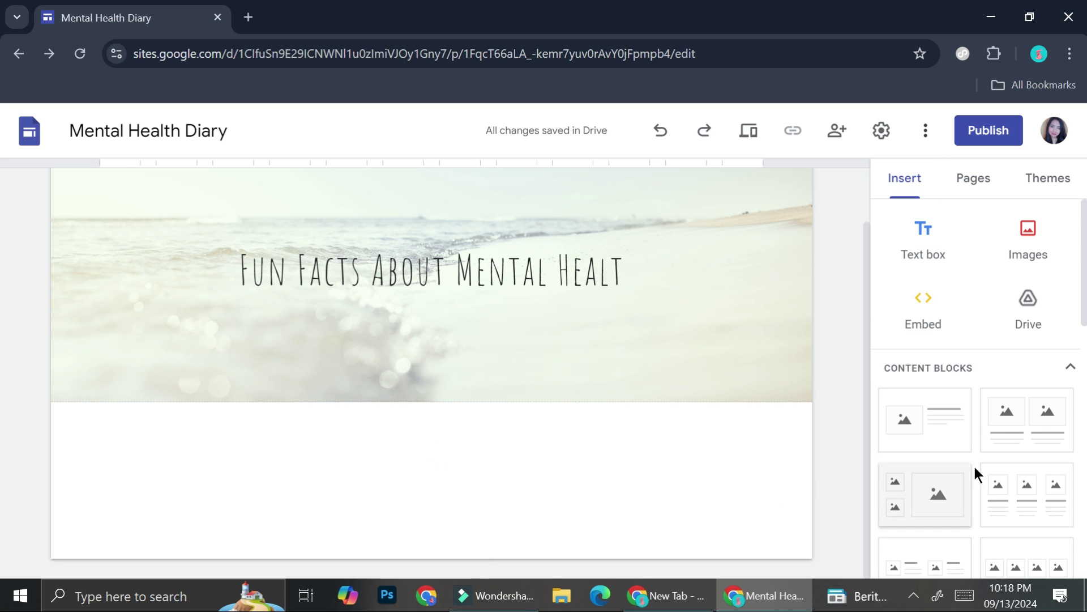
scroll(974, 467, down, 4)
scroll(974, 467, up, 3)
drag(925, 348, 750, 393)
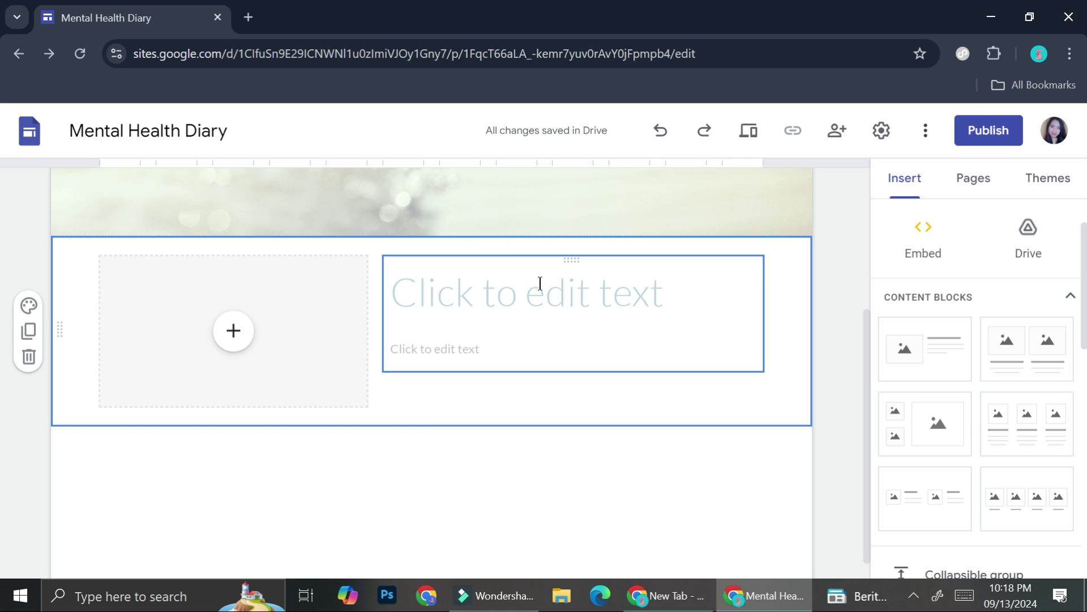
Delete the block's image placeholder and widen the text box across the page.
click(301, 340)
click(196, 229)
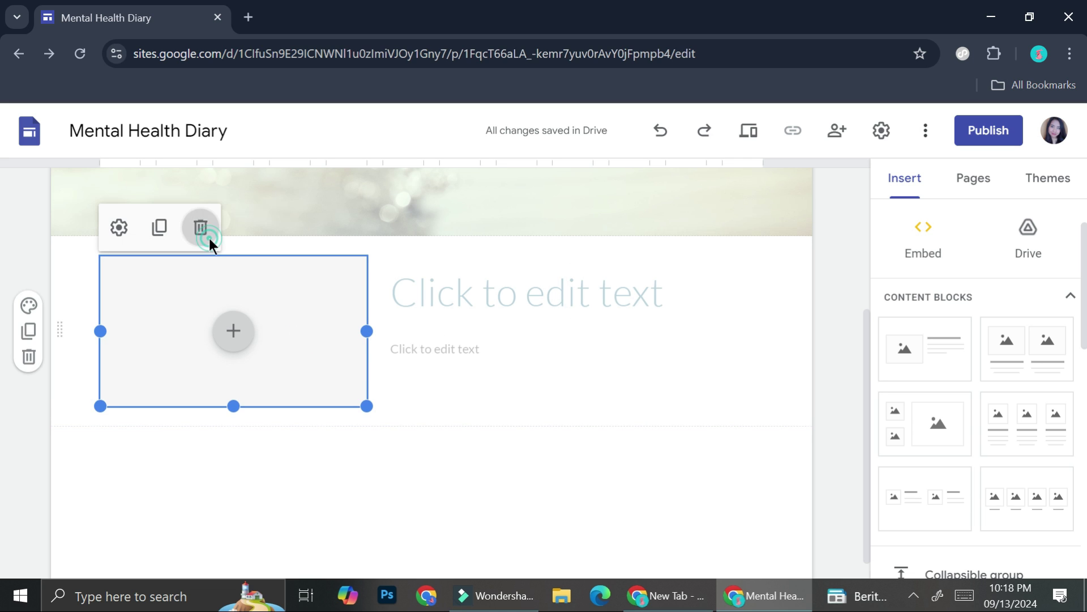
click(498, 324)
mouse_move(384, 324)
mouse_down()
mouse_move(73, 327)
mouse_move(104, 322)
mouse_up()
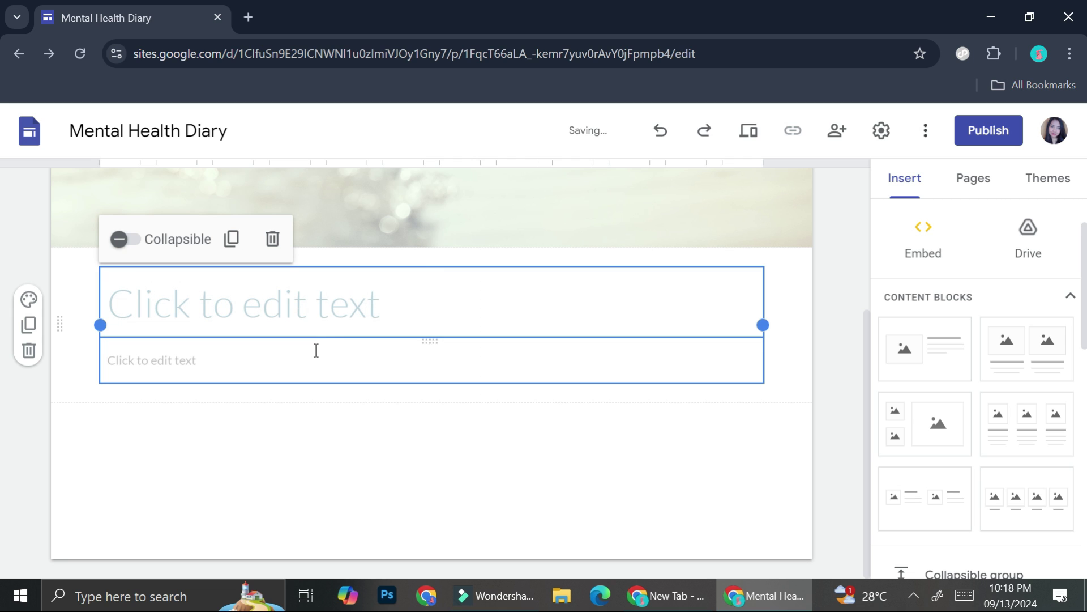
Paste the ChatGPT facts, starting 'Laughter Really Is Medicine for the Mind', into the text box.
click(247, 19)
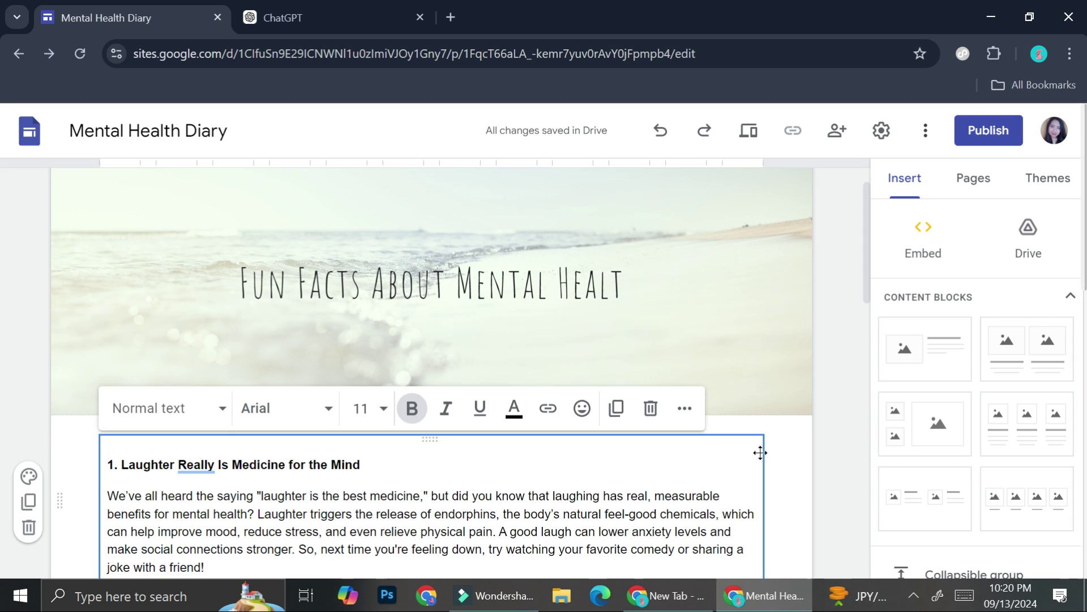
click(775, 455)
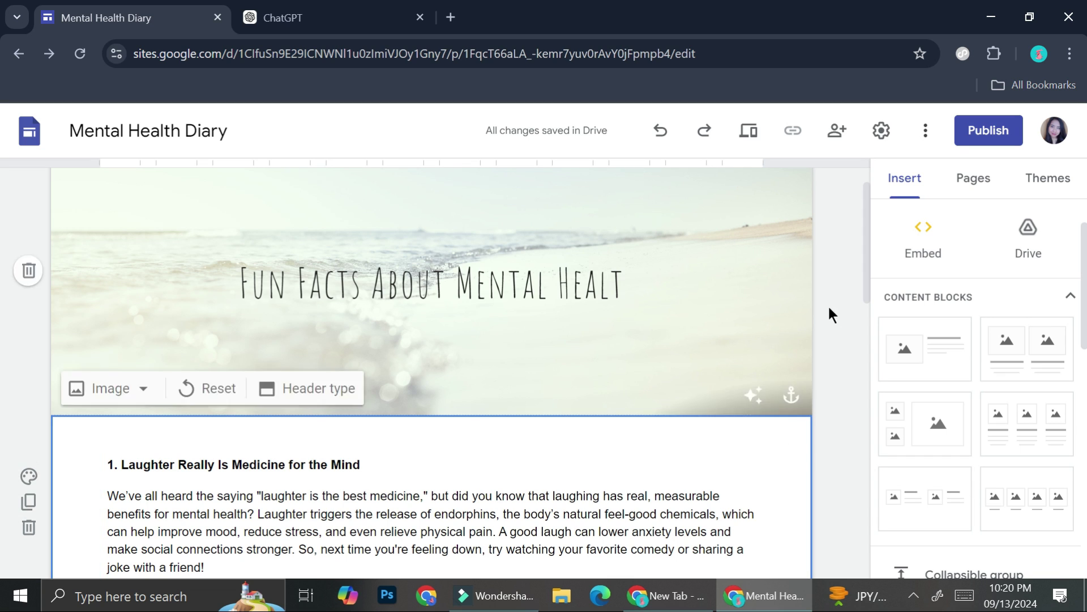
click(982, 184)
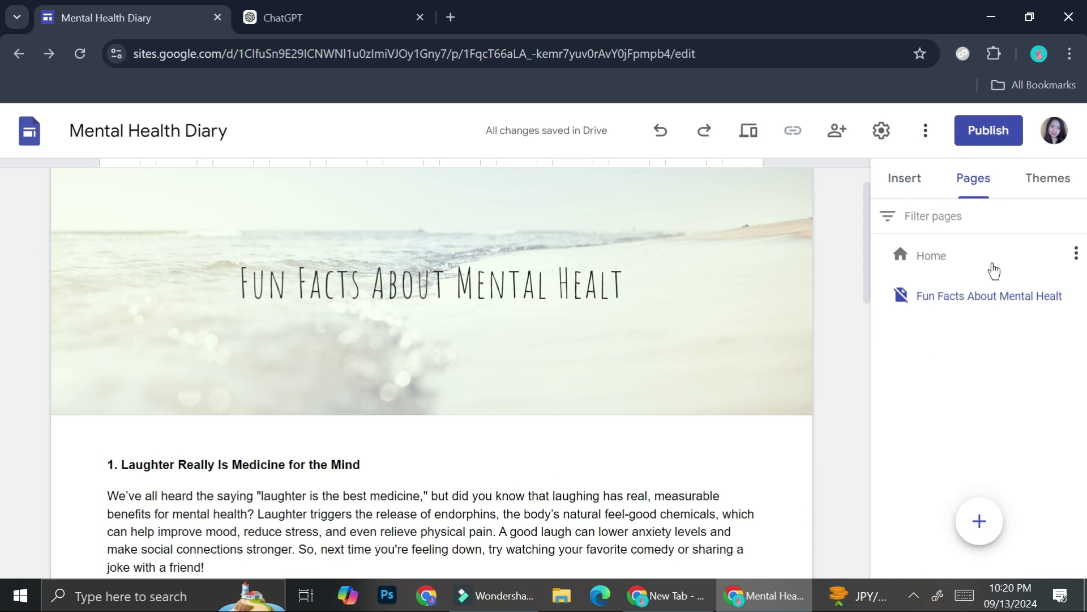
Add a three-column image-and-text block to the Home page.
click(937, 270)
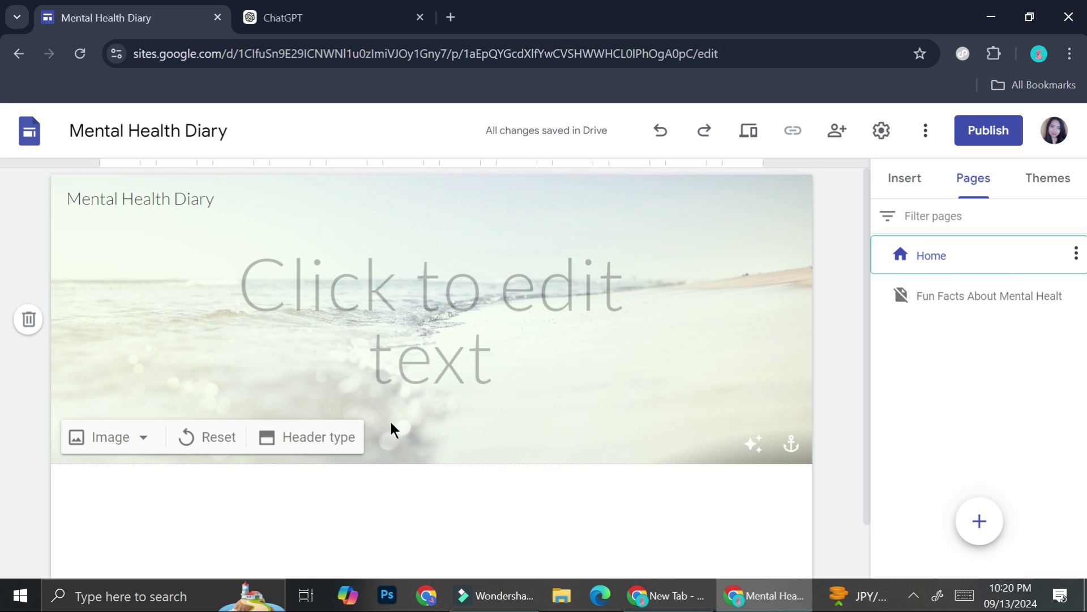
scroll(346, 440, down, 1)
click(907, 180)
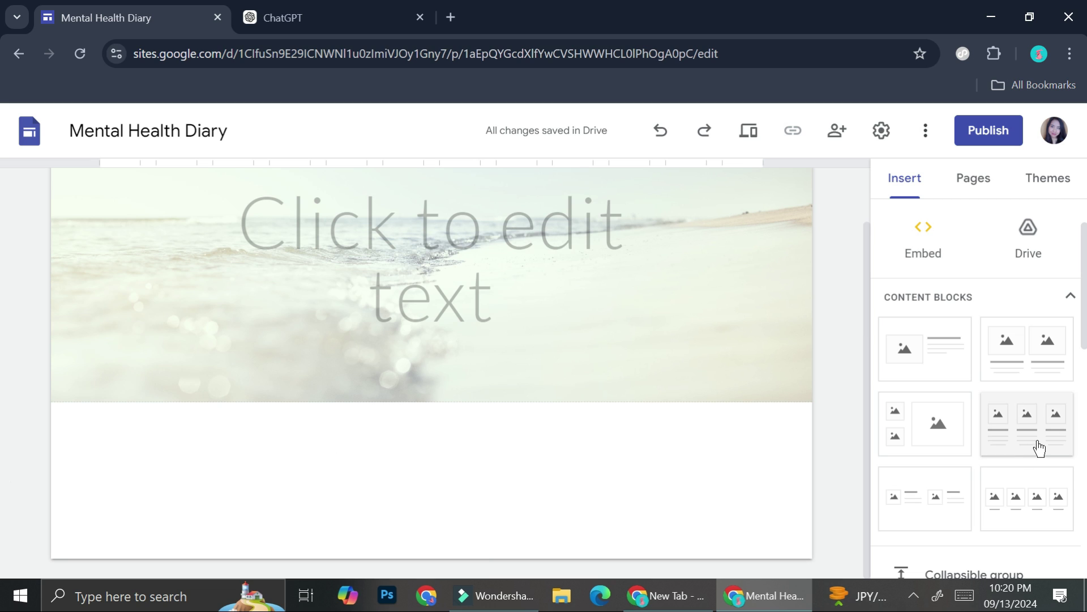
drag(1040, 448, 655, 519)
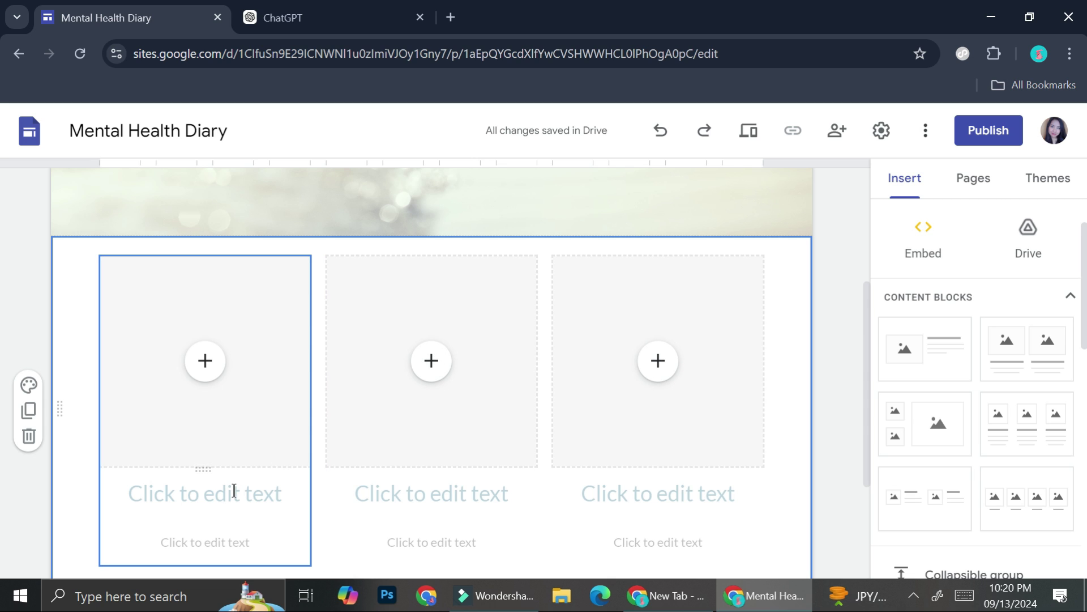
Select the left card's description box and copy the intro paragraph from ChatGPT.
click(971, 180)
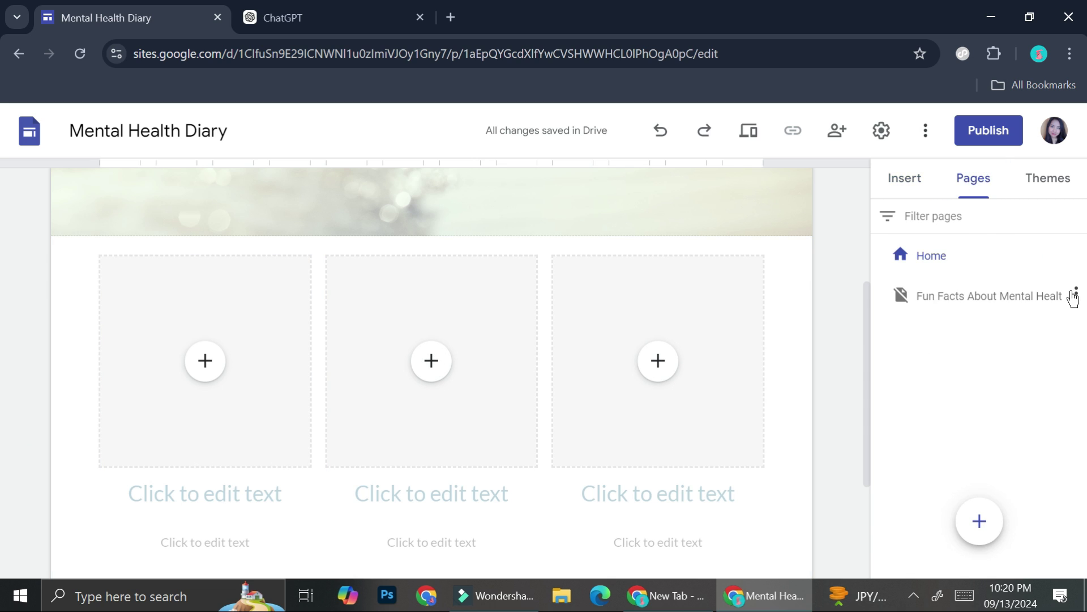
click(250, 541)
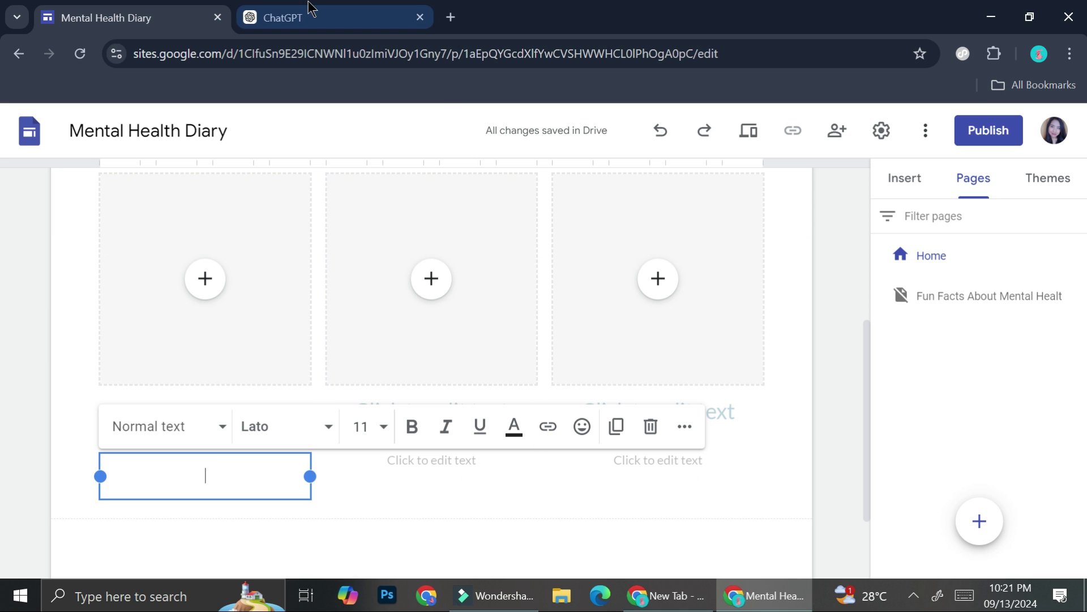
click(301, 17)
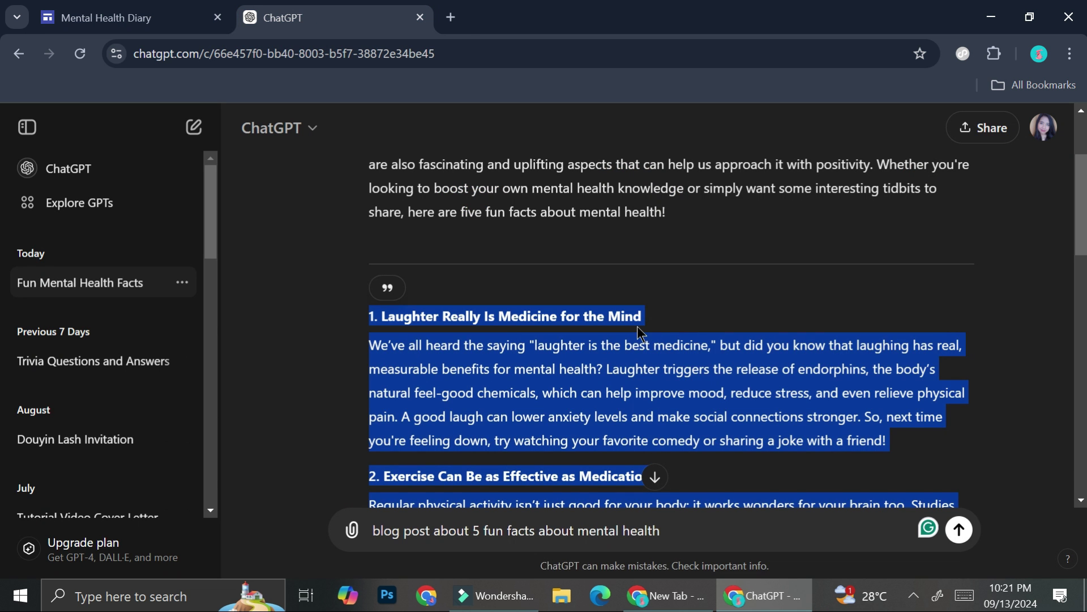
scroll(448, 284, up, 2)
click(449, 285)
triple_click(374, 221)
key(ctrl+c)
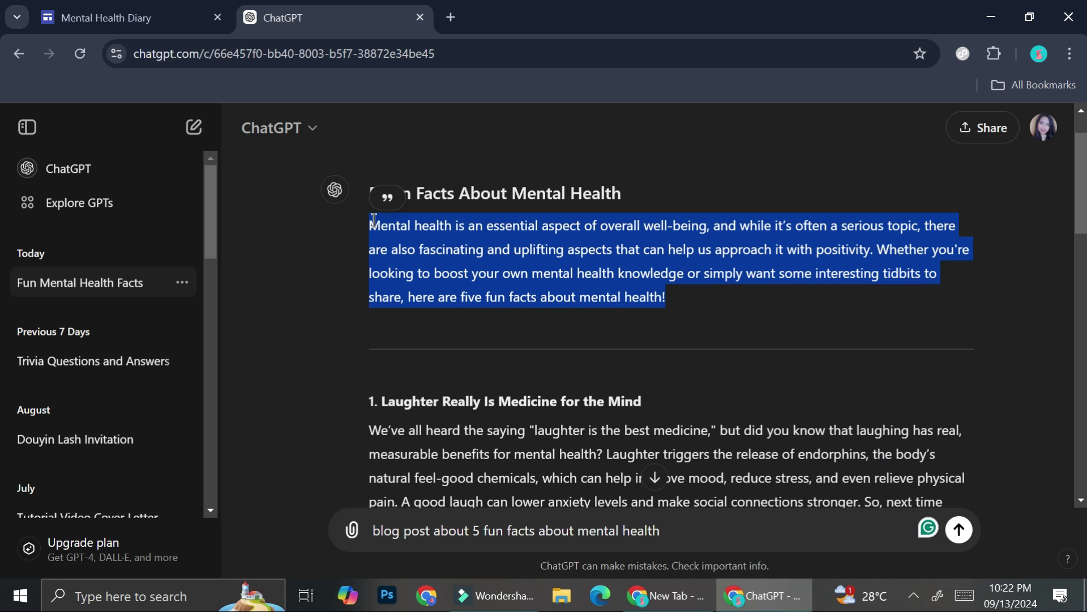
click(229, 12)
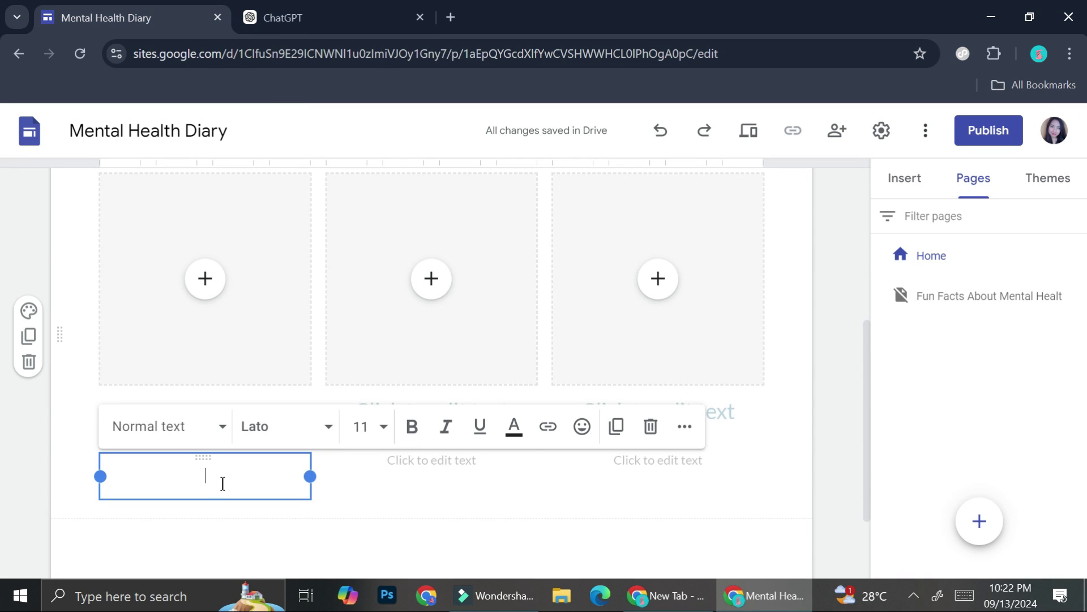
Paste the intro paragraph and add a 'Read More...' link to the Fun Facts page.
key(ctrl+v)
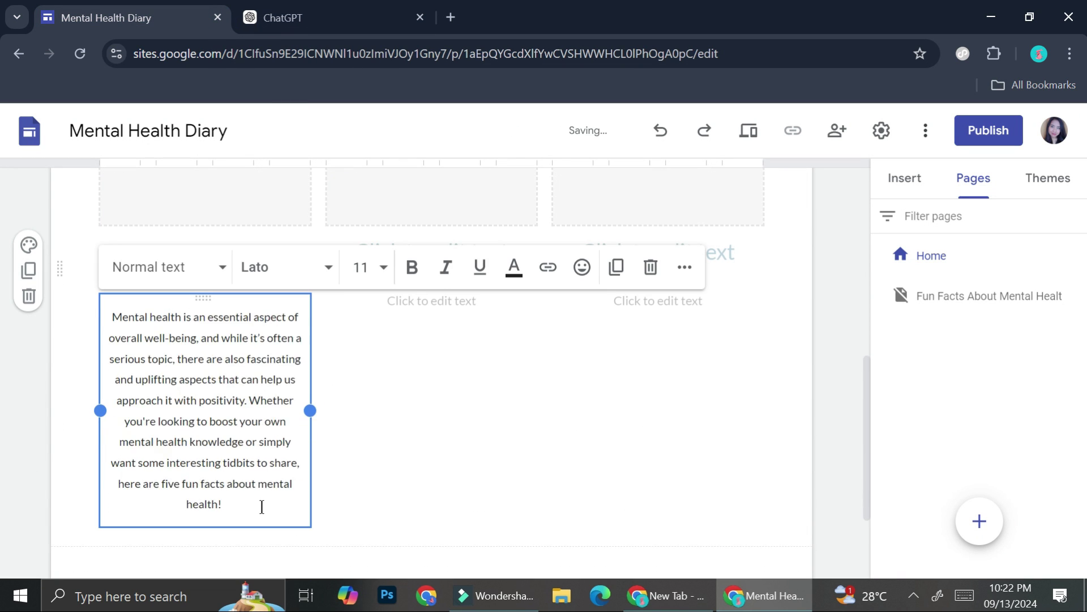
text(Read More...)
drag(262, 506, 201, 510)
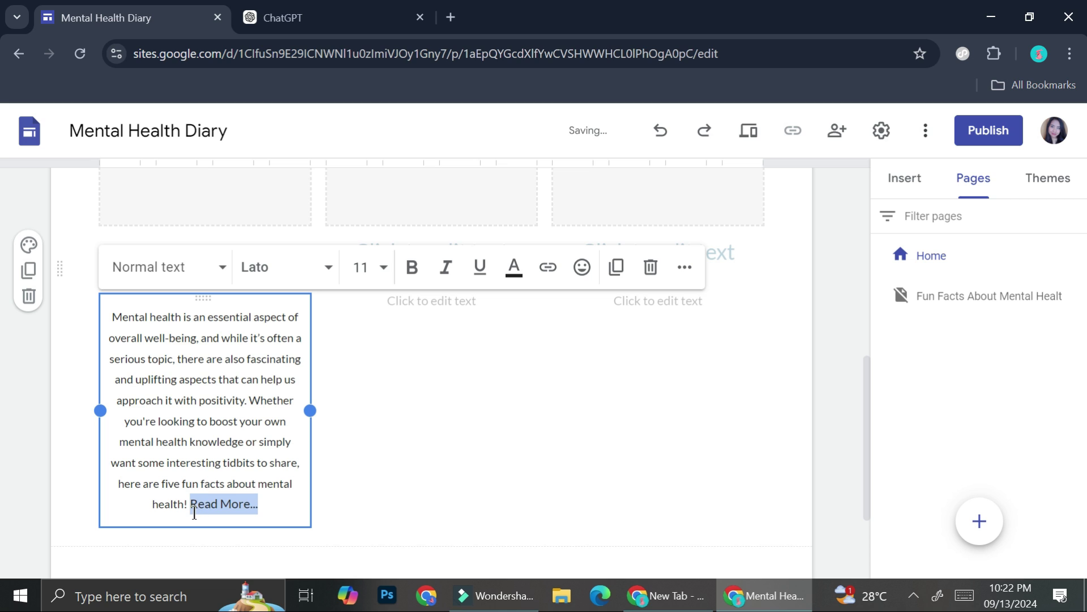
click(547, 268)
click(283, 415)
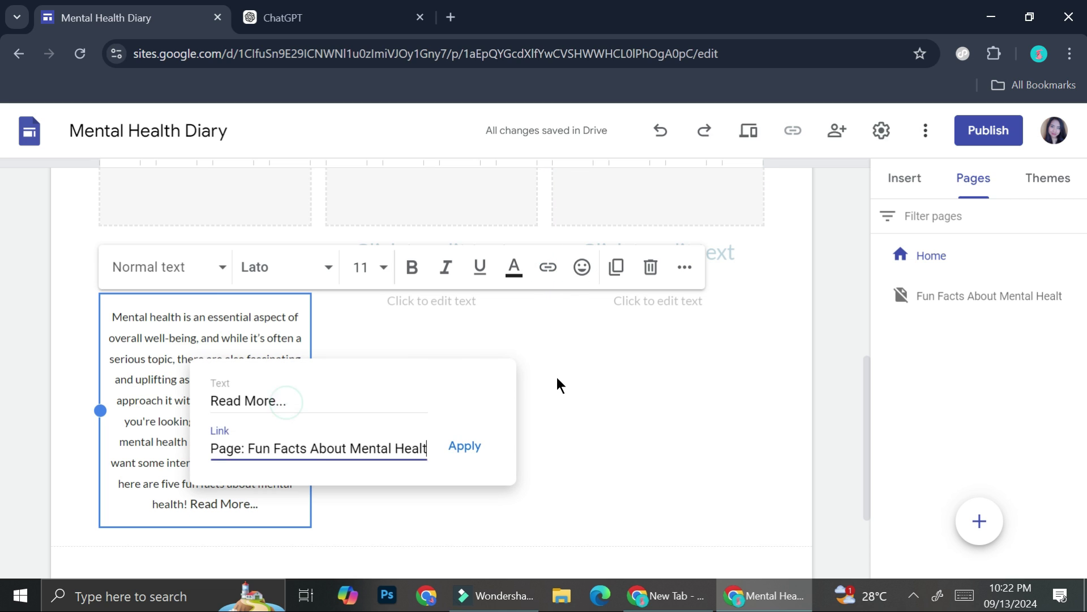
click(466, 447)
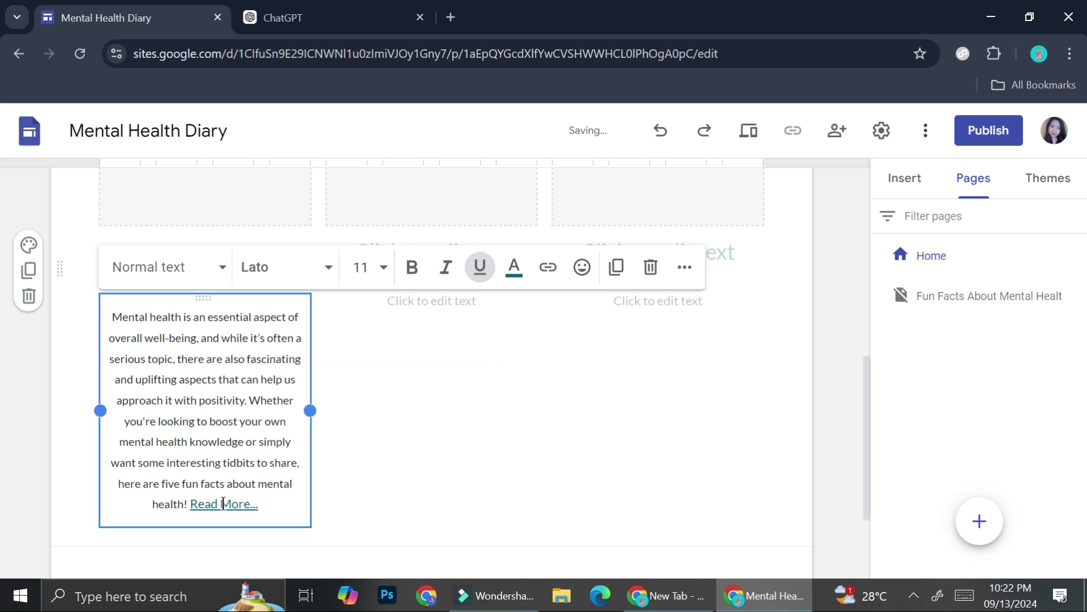
click(347, 447)
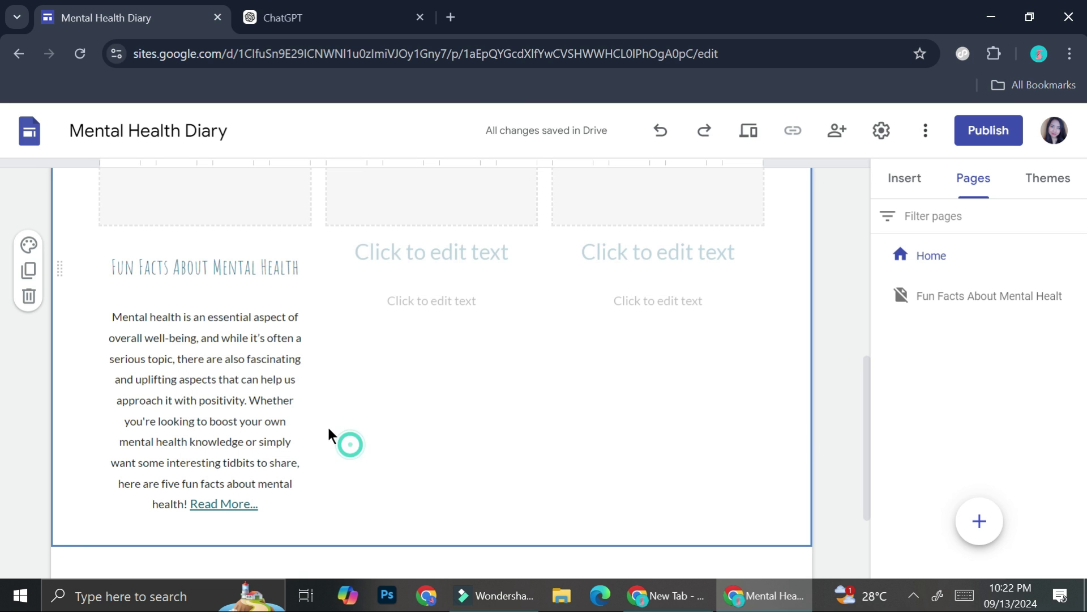
Link the card title 'Fun Facts About Mental Health' to the Fun Facts page.
click(259, 352)
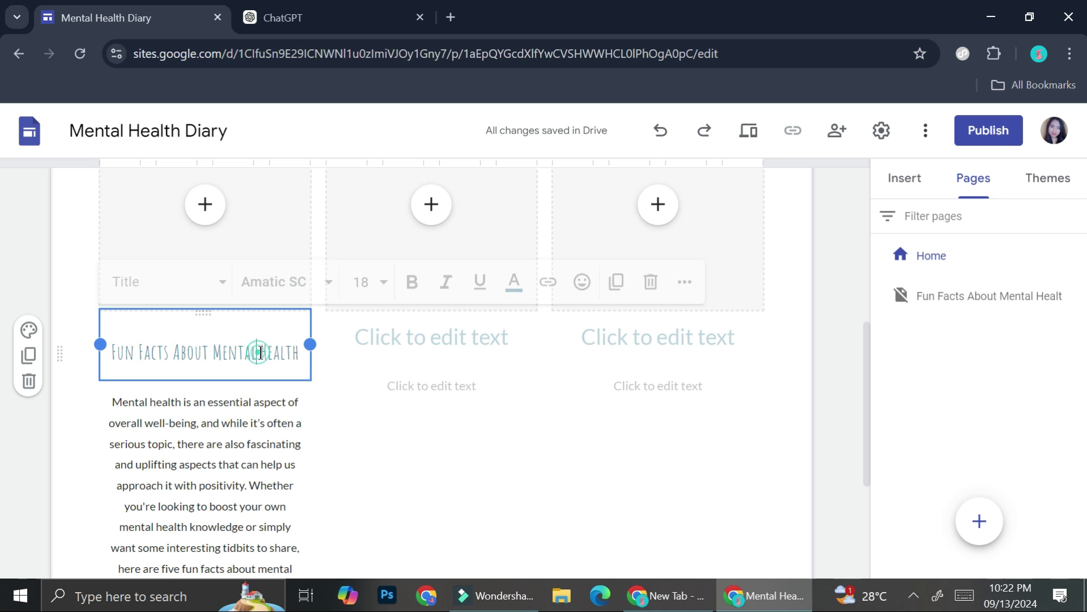
triple_click(291, 352)
click(548, 282)
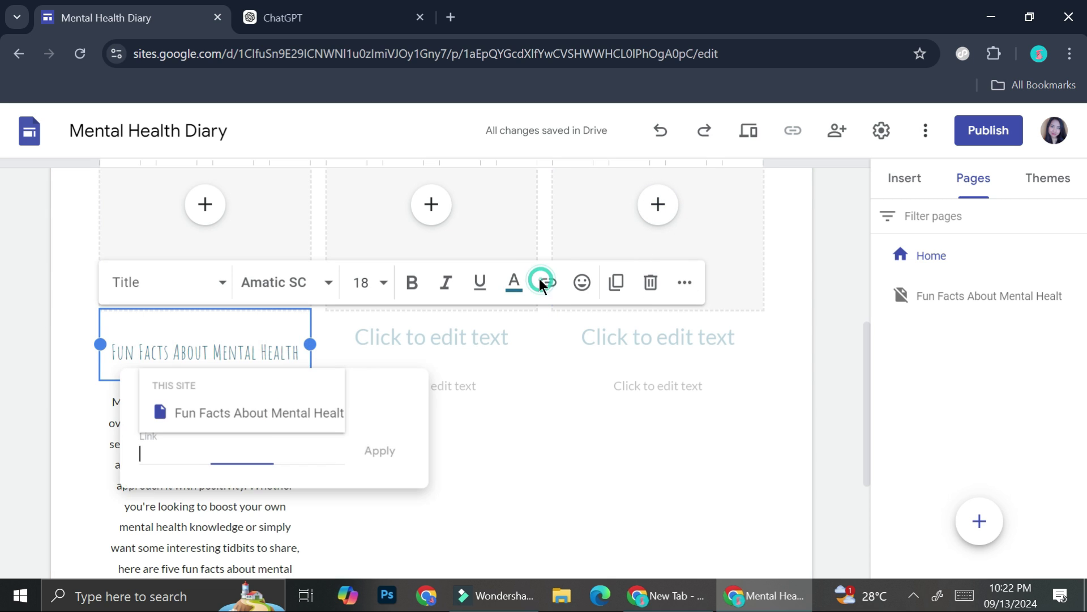
click(214, 410)
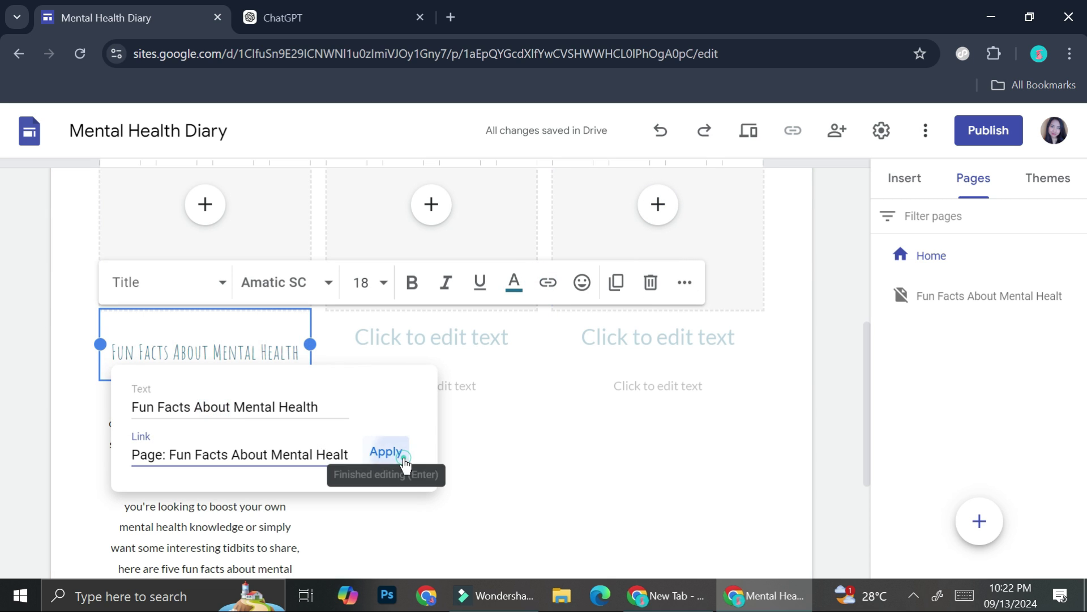
click(386, 451)
Begin adding an image to the left card.
scroll(320, 431, down, 3)
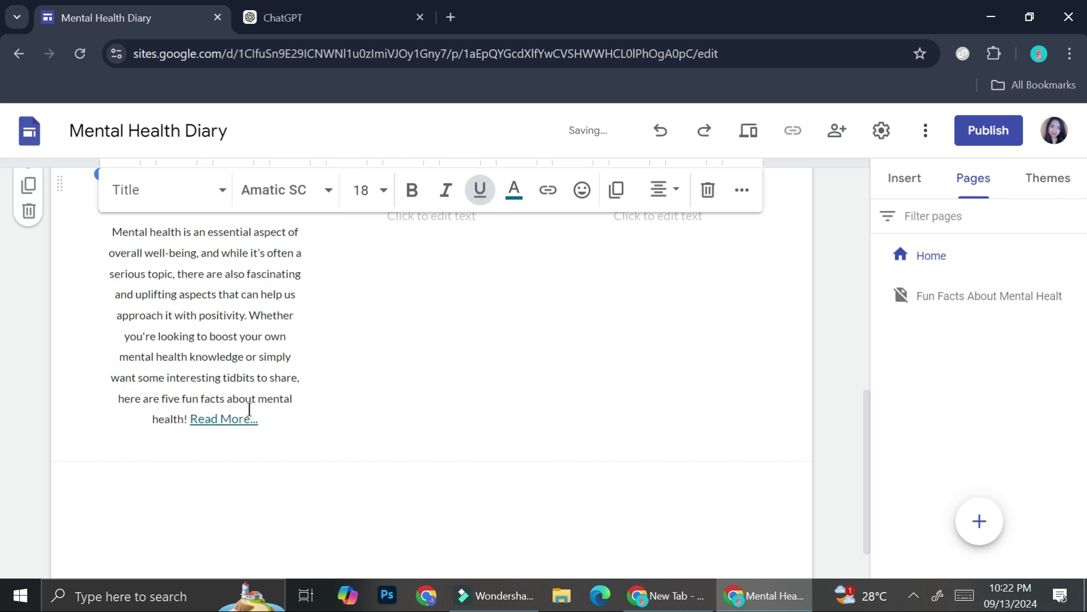
scroll(385, 369, up, 6)
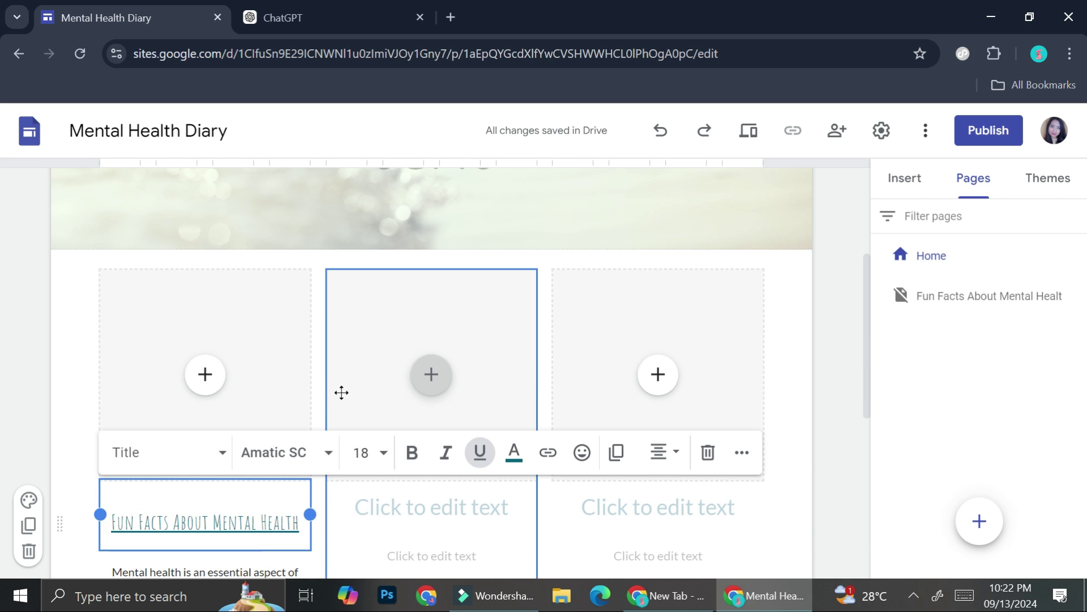
scroll(332, 387, down, 1)
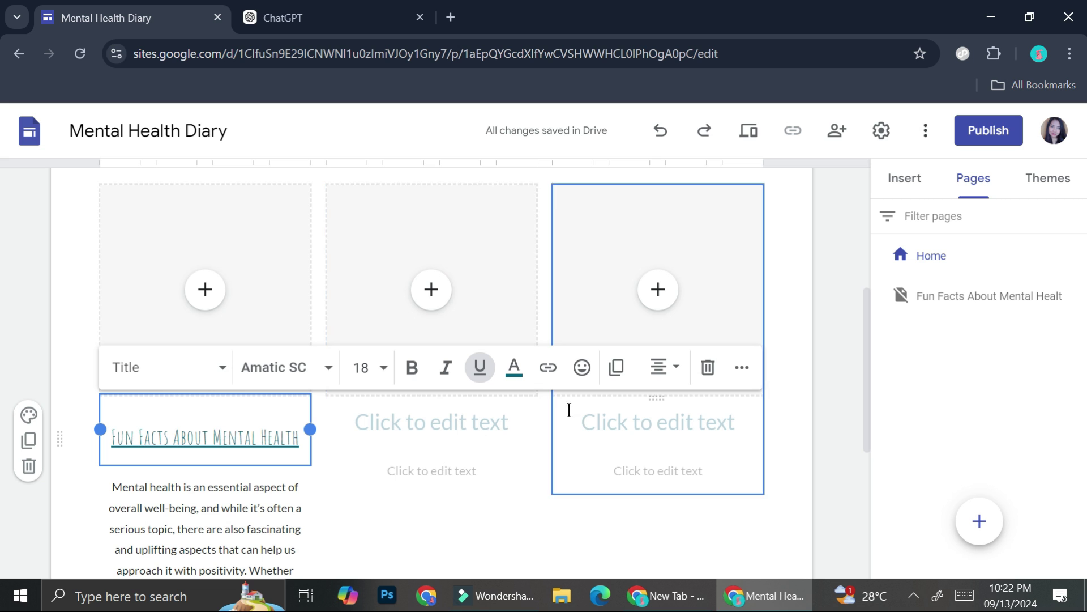
click(214, 300)
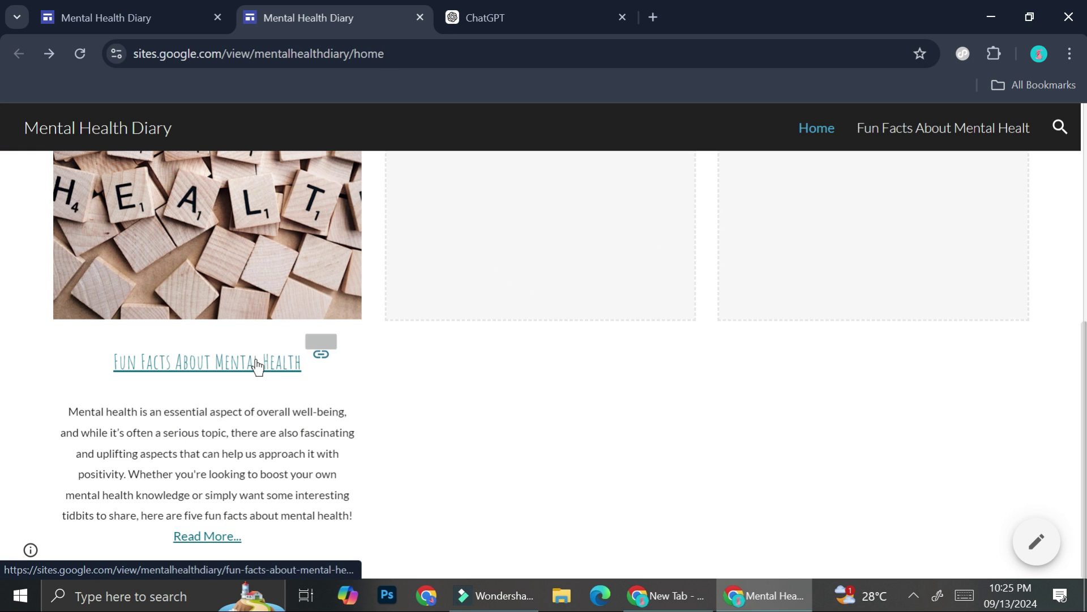
View the published Fun Facts page and scroll through its content.
click(258, 365)
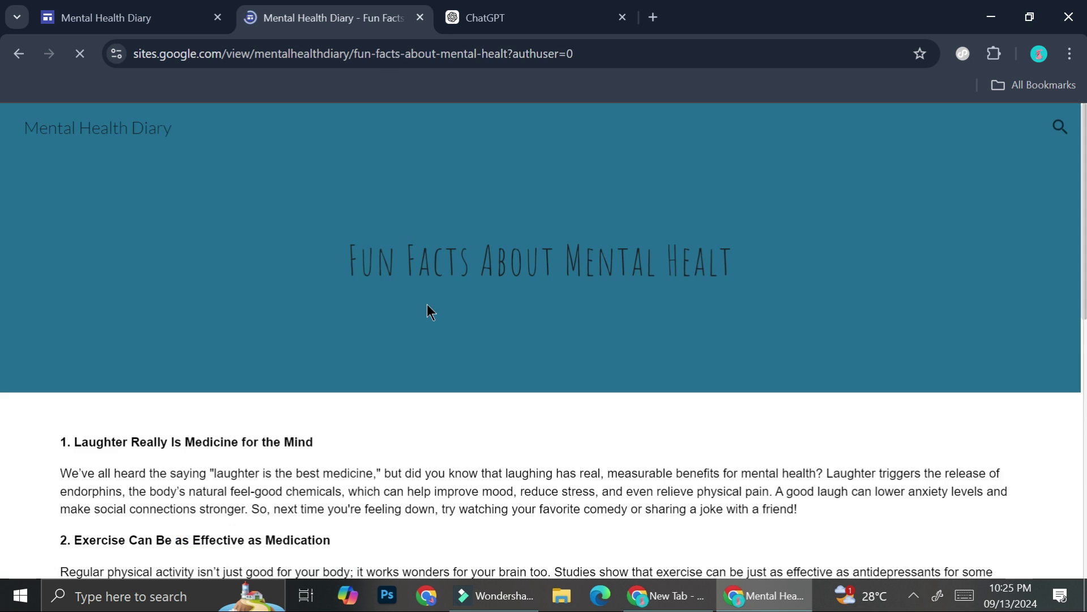
scroll(538, 278, down, 10)
scroll(485, 272, down, 3)
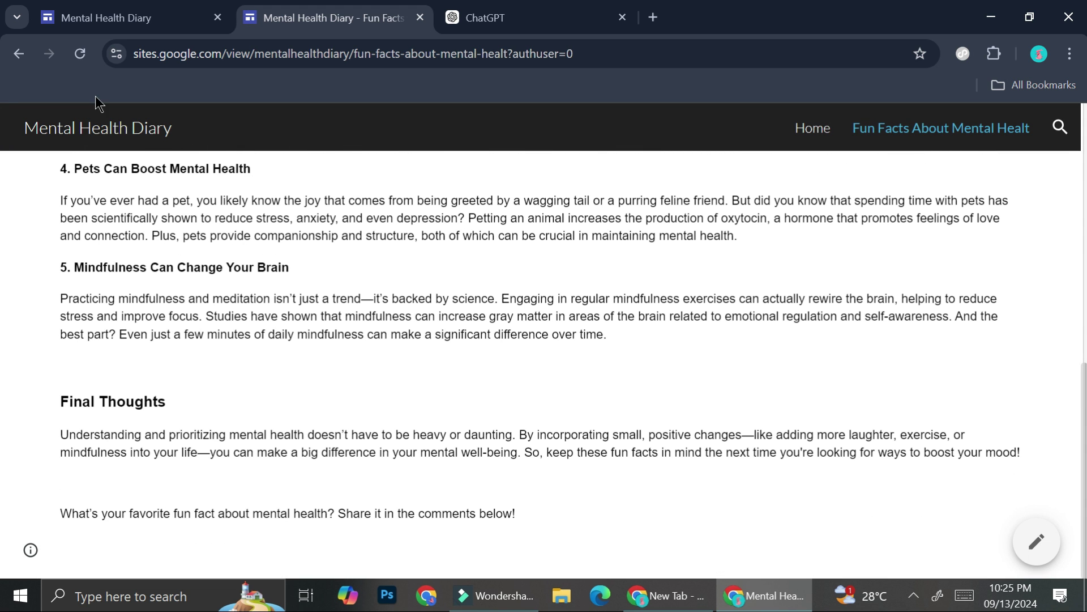
Return to the published Home page and follow the card's Read More... link to Fun Facts.
click(18, 61)
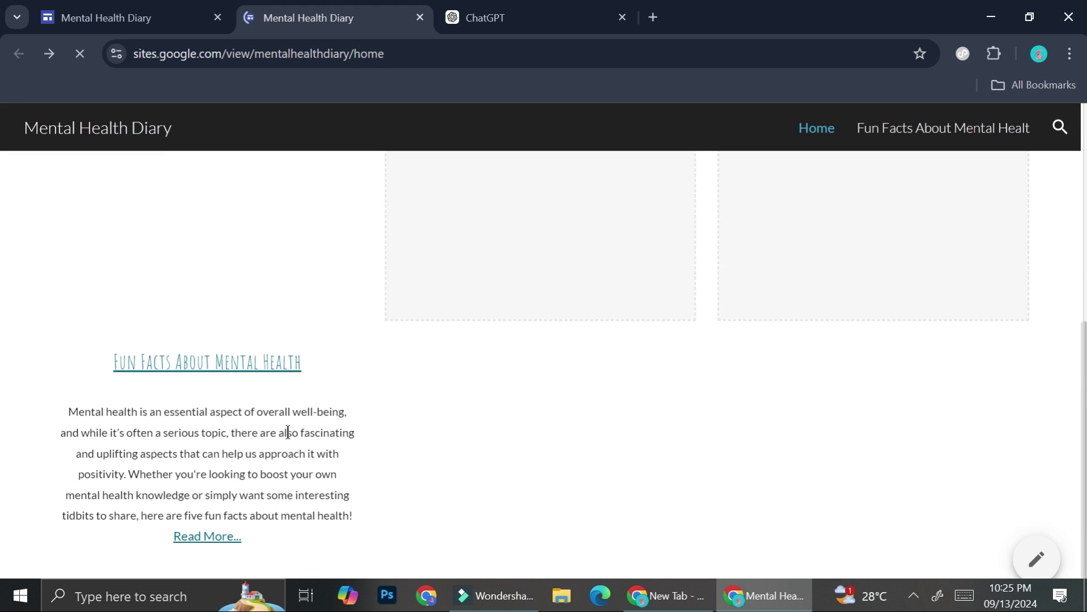
click(233, 541)
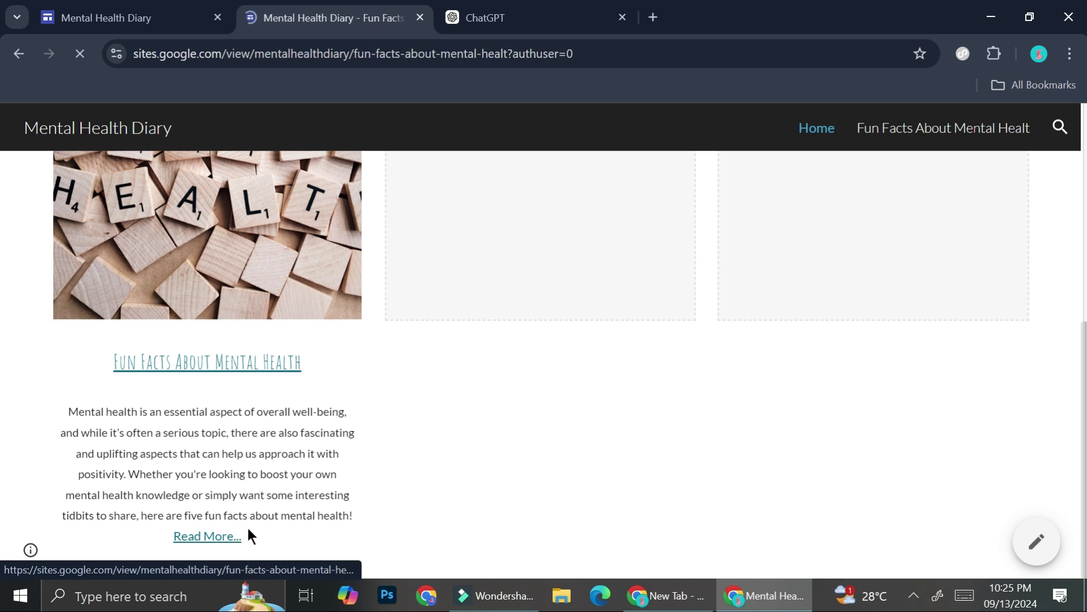
scroll(561, 367, down, 10)
scroll(561, 367, down, 1)
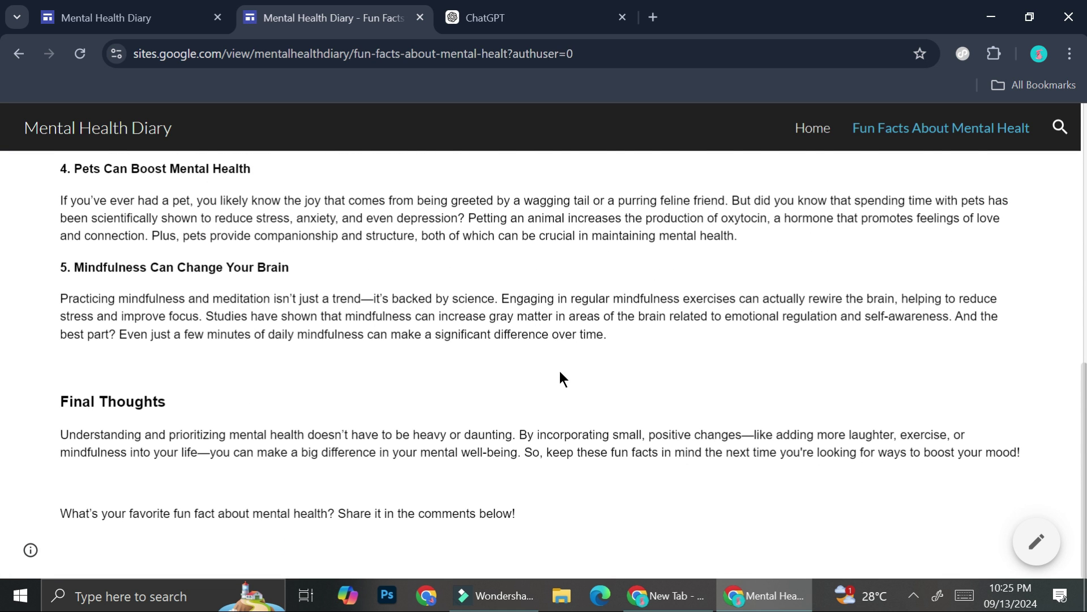